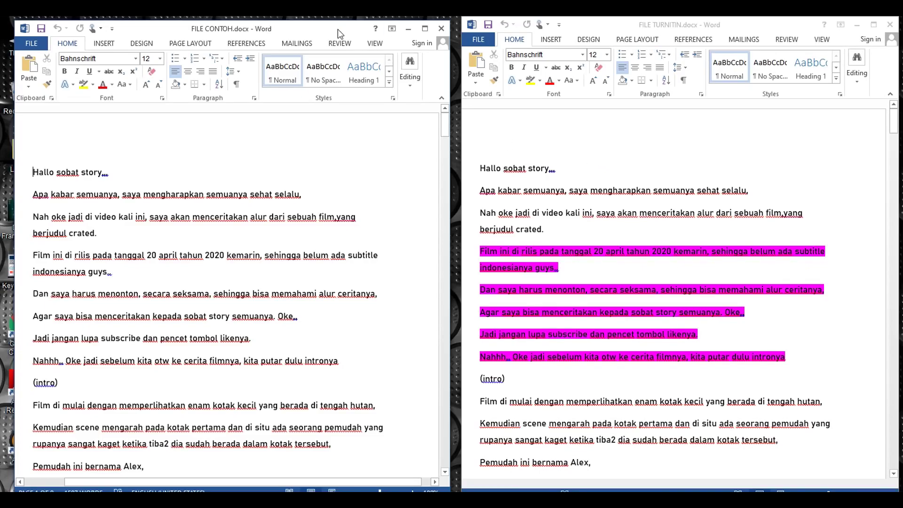
- Move and widen the FILE CONTOH window so it fills the free space beside the FILE TURNITIN window
{"action": "left_click_drag", "start_coordinate": [338, 29], "coordinate": [344, 27]}
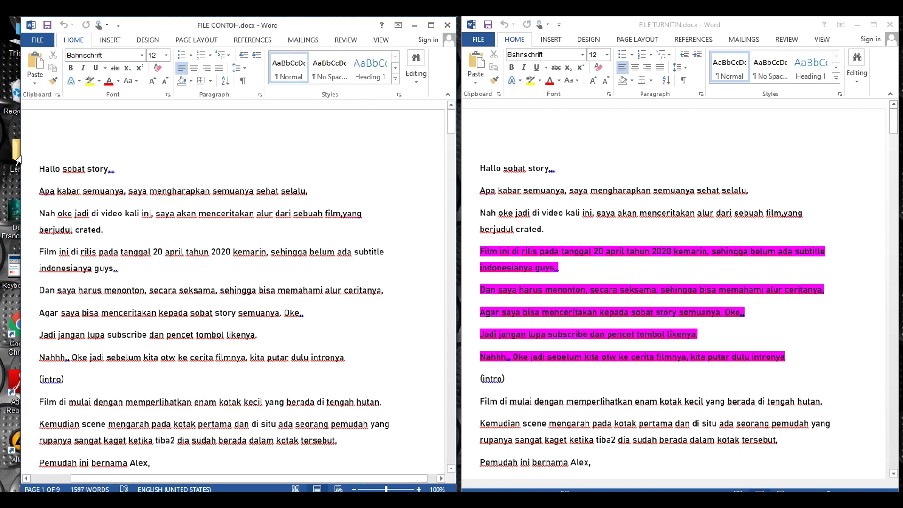
{"action": "left_click_drag", "start_coordinate": [18, 153], "coordinate": [1, 151]}
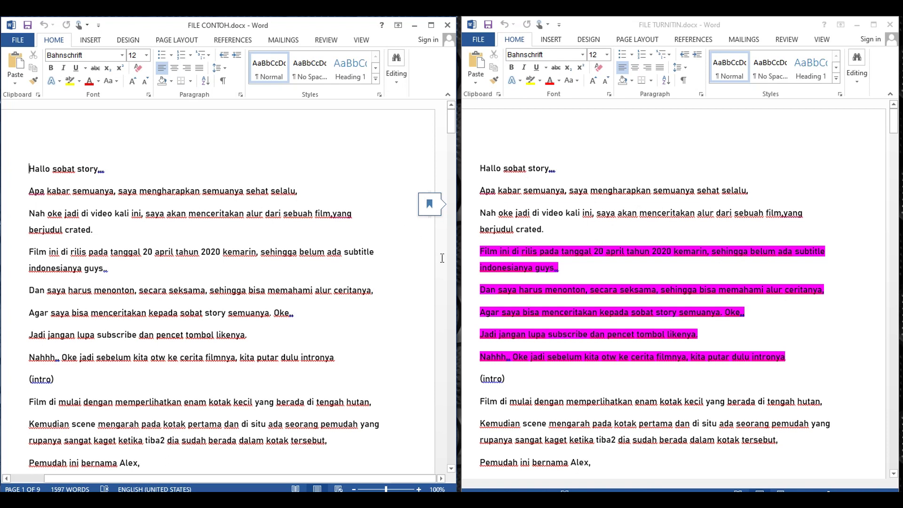
{"action": "mouse_move", "coordinate": [453, 122]}
{"action": "left_mouse_down"}
{"action": "mouse_move", "coordinate": [450, 148]}
{"action": "mouse_move", "coordinate": [451, 120]}
{"action": "left_mouse_up"}
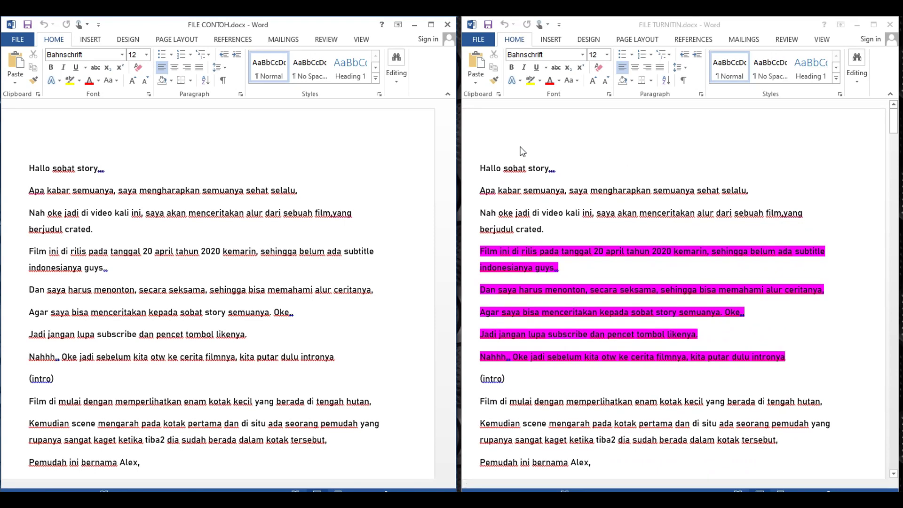
- Examine the magenta-highlighted paragraphs at the start of FILE TURNITIN, from "Film ini di rilis" to "kita putar dulu intronya"
{"action": "scroll", "coordinate": [581, 264], "scroll_direction": "down", "scroll_amount": 3}
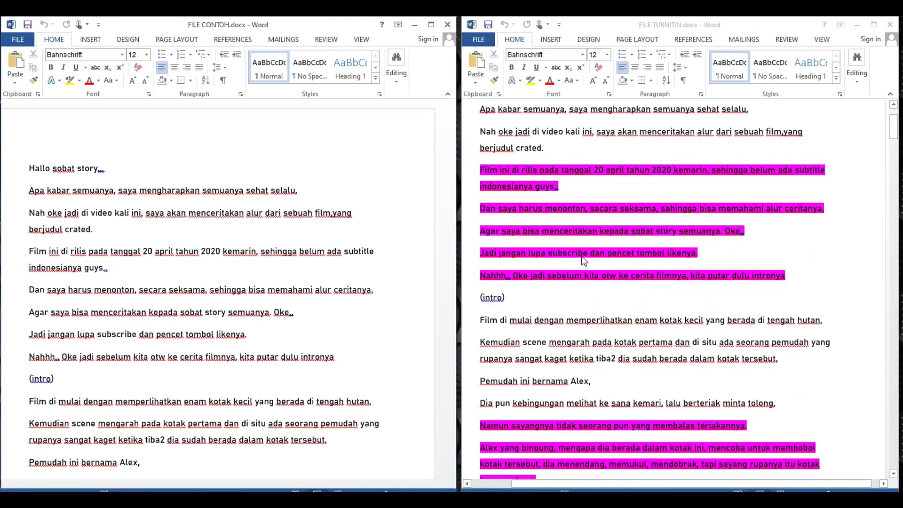
{"action": "scroll", "coordinate": [552, 368], "scroll_direction": "up", "scroll_amount": 3}
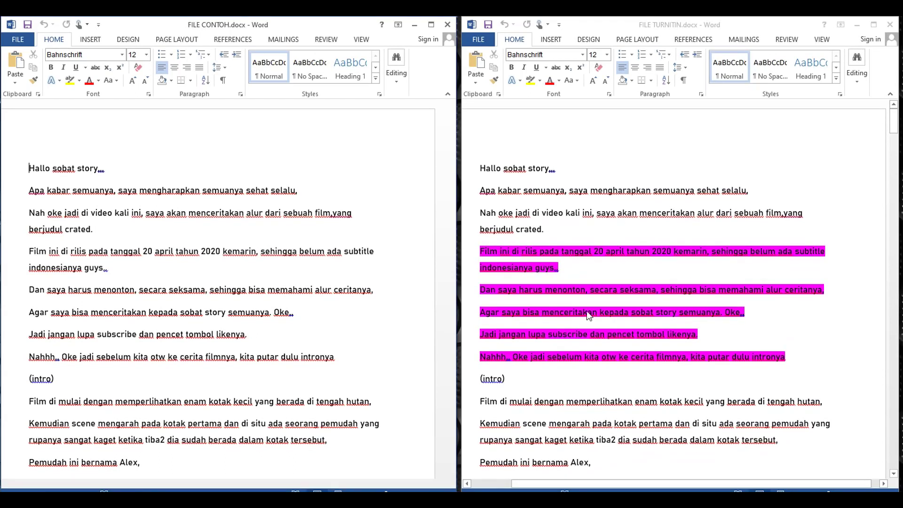
{"action": "scroll", "coordinate": [653, 318], "scroll_direction": "down", "scroll_amount": 3}
{"action": "scroll", "coordinate": [653, 317], "scroll_direction": "up", "scroll_amount": 3}
{"action": "scroll", "coordinate": [653, 317], "scroll_direction": "down", "scroll_amount": 3}
{"action": "scroll", "coordinate": [609, 290], "scroll_direction": "up", "scroll_amount": 3}
{"action": "left_click", "coordinate": [609, 290]}
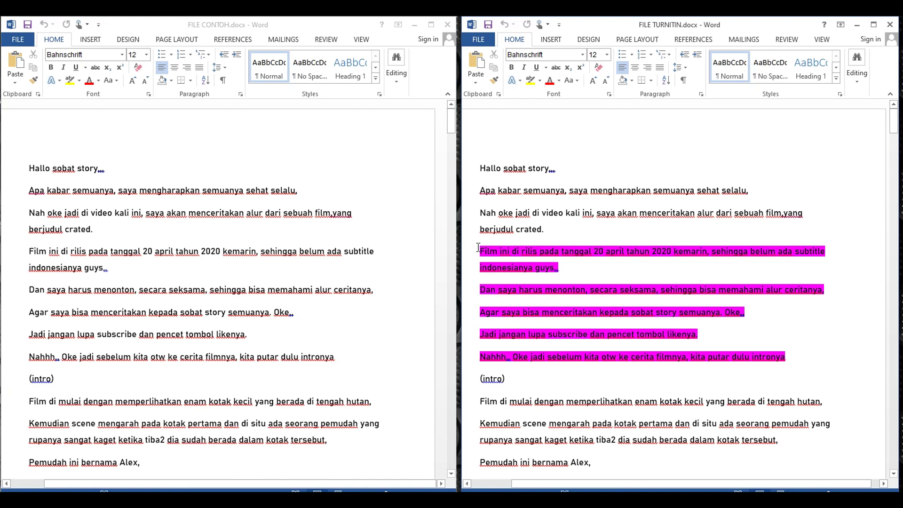
{"action": "mouse_move", "coordinate": [478, 248]}
{"action": "left_mouse_down"}
{"action": "mouse_move", "coordinate": [671, 357]}
{"action": "mouse_move", "coordinate": [793, 360]}
{"action": "left_mouse_up"}
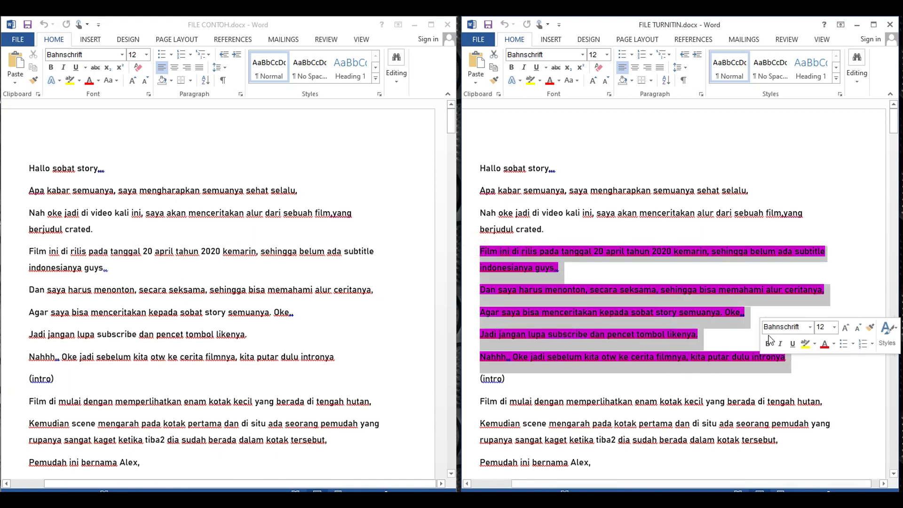
{"action": "left_click", "coordinate": [724, 325]}
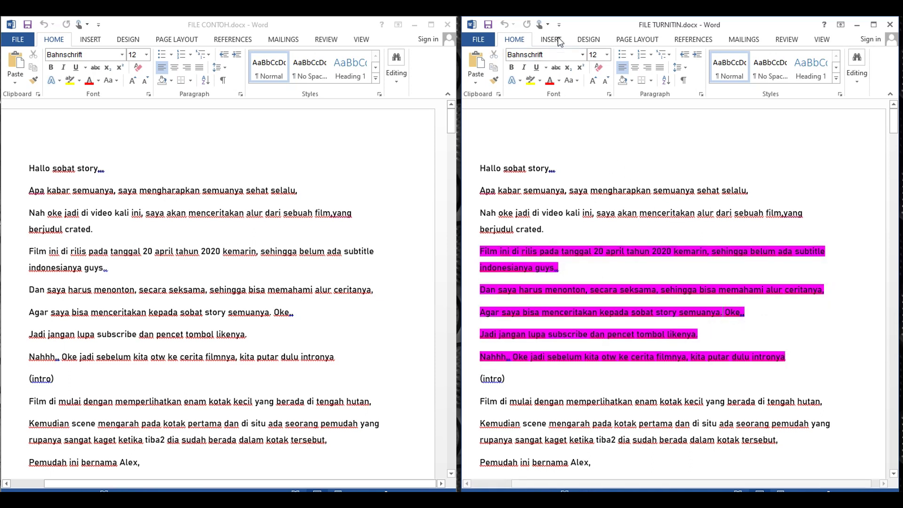
- Compare the unhighlighted and highlighted opening text of FILE TURNITIN with the same paragraphs in FILE CONTOH
{"action": "left_click", "coordinate": [638, 168]}
{"action": "left_click_drag", "start_coordinate": [556, 168], "coordinate": [502, 168]}
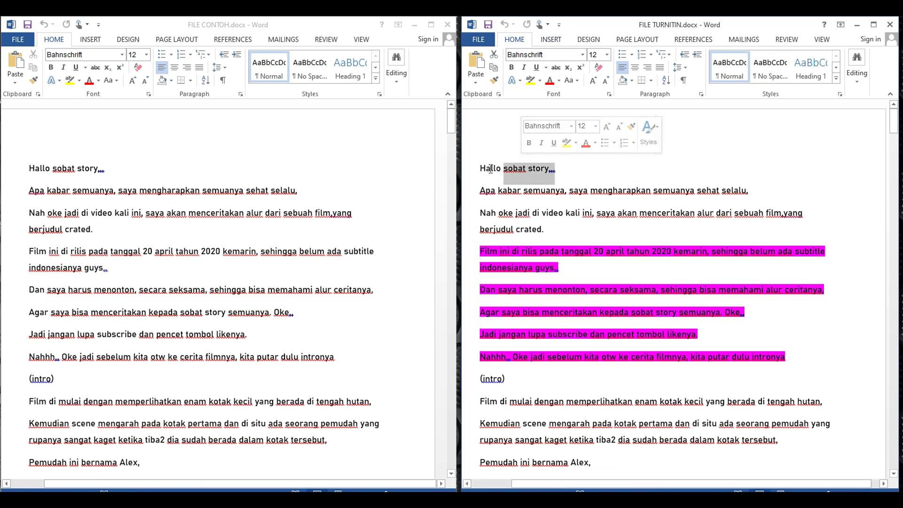
{"action": "left_click", "coordinate": [482, 170]}
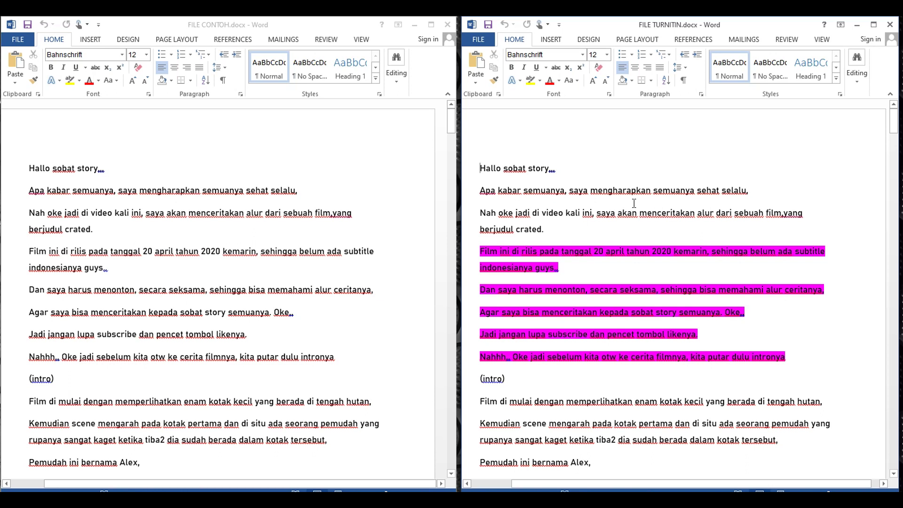
{"action": "scroll", "coordinate": [587, 238], "scroll_direction": "down", "scroll_amount": 3}
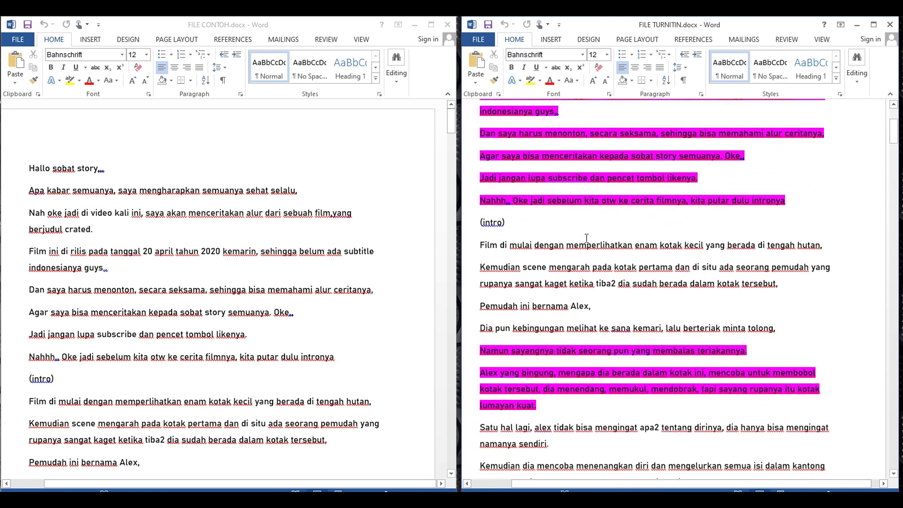
{"action": "scroll", "coordinate": [586, 238], "scroll_direction": "up", "scroll_amount": 2}
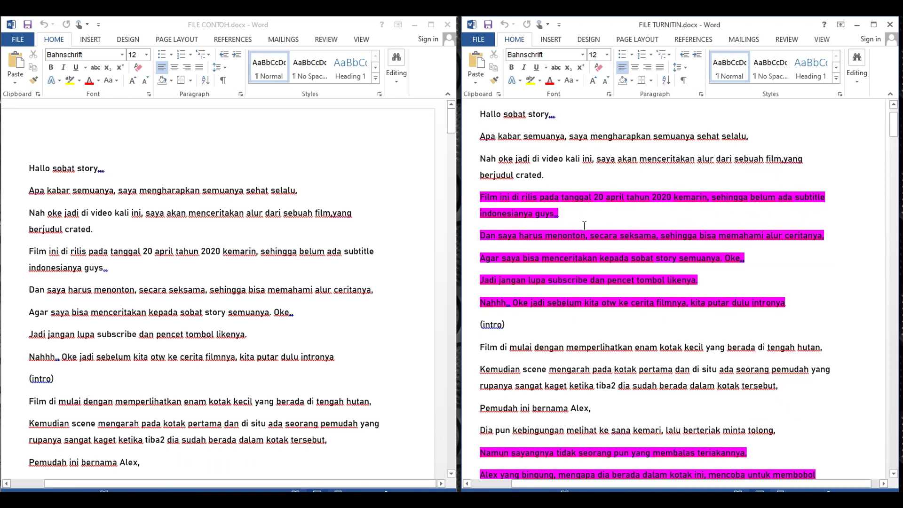
{"action": "scroll", "coordinate": [572, 238], "scroll_direction": "up", "scroll_amount": 2}
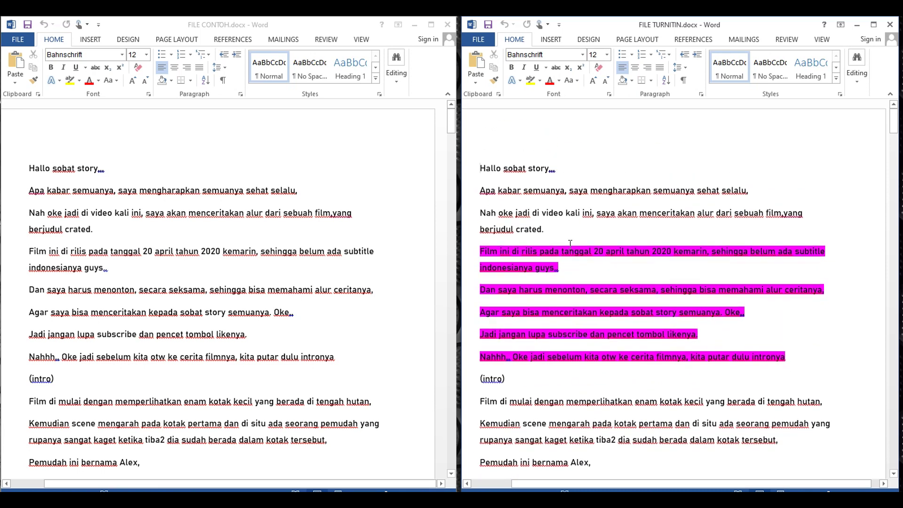
{"action": "scroll", "coordinate": [584, 274], "scroll_direction": "down", "scroll_amount": 1}
{"action": "scroll", "coordinate": [584, 274], "scroll_direction": "up", "scroll_amount": 1}
{"action": "scroll", "coordinate": [310, 221], "scroll_direction": "down", "scroll_amount": 3}
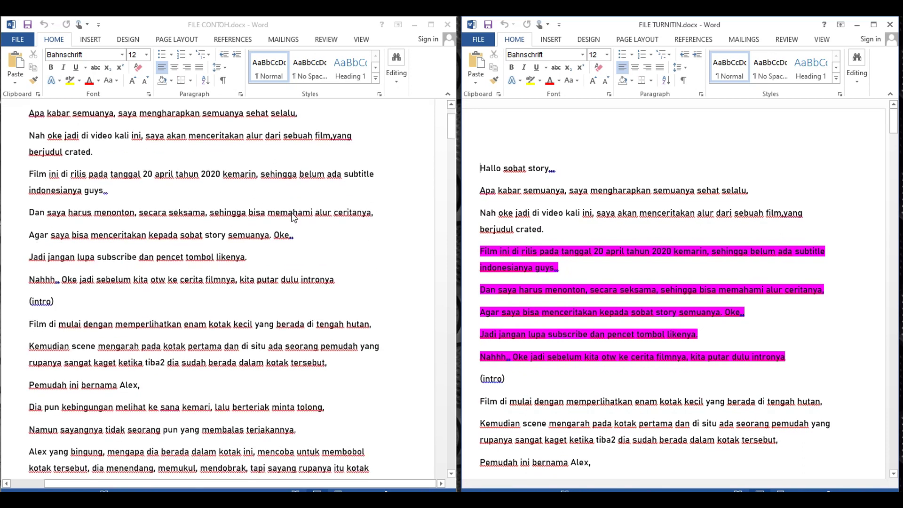
{"action": "scroll", "coordinate": [294, 217], "scroll_direction": "up", "scroll_amount": 3}
{"action": "scroll", "coordinate": [294, 217], "scroll_direction": "down", "scroll_amount": 1}
{"action": "scroll", "coordinate": [293, 217], "scroll_direction": "up", "scroll_amount": 1}
{"action": "scroll", "coordinate": [294, 218], "scroll_direction": "down", "scroll_amount": 3}
{"action": "scroll", "coordinate": [294, 217], "scroll_direction": "up", "scroll_amount": 3}
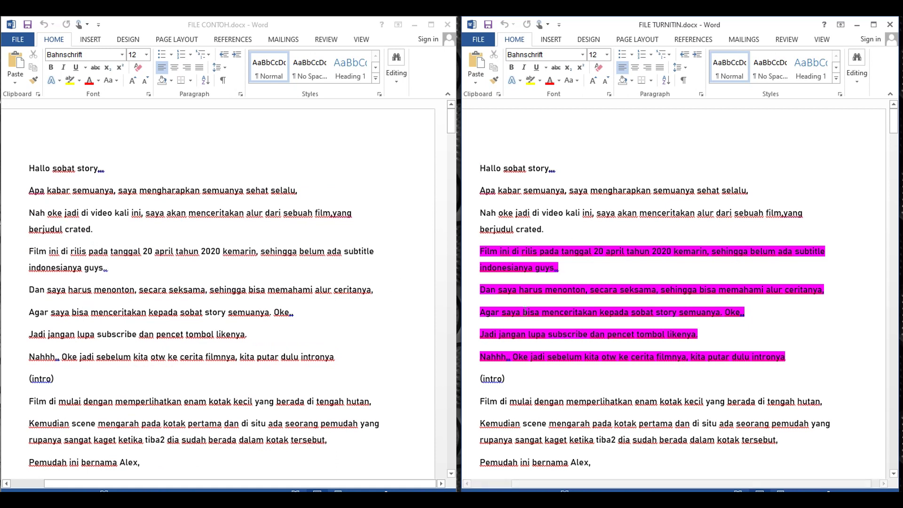
- Delete the paragraphs from "Film ini di rilis" to "kita putar dulu intronya" in FILE CONTOH, matching the first highlighted block of FILE TURNITIN
{"action": "left_click", "coordinate": [27, 252]}
{"action": "left_click_drag", "start_coordinate": [29, 253], "coordinate": [346, 362]}
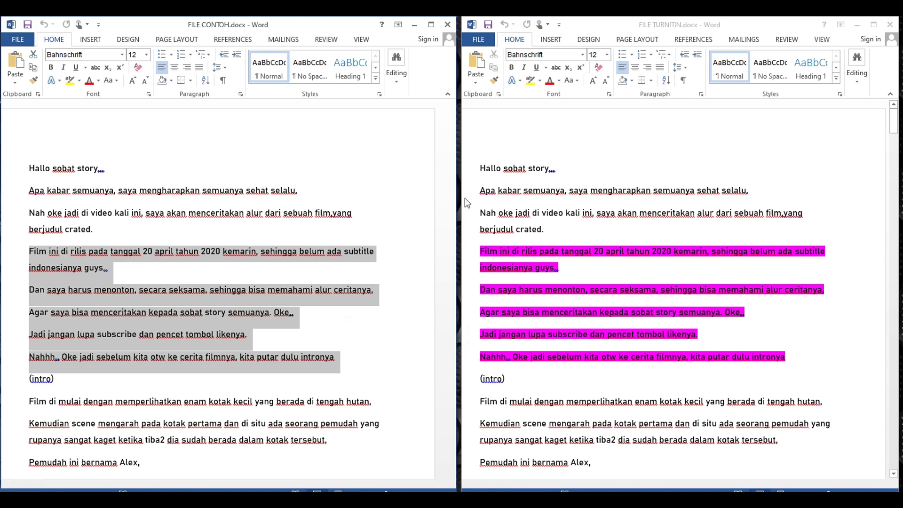
{"action": "scroll", "coordinate": [562, 219], "scroll_direction": "down", "scroll_amount": 3}
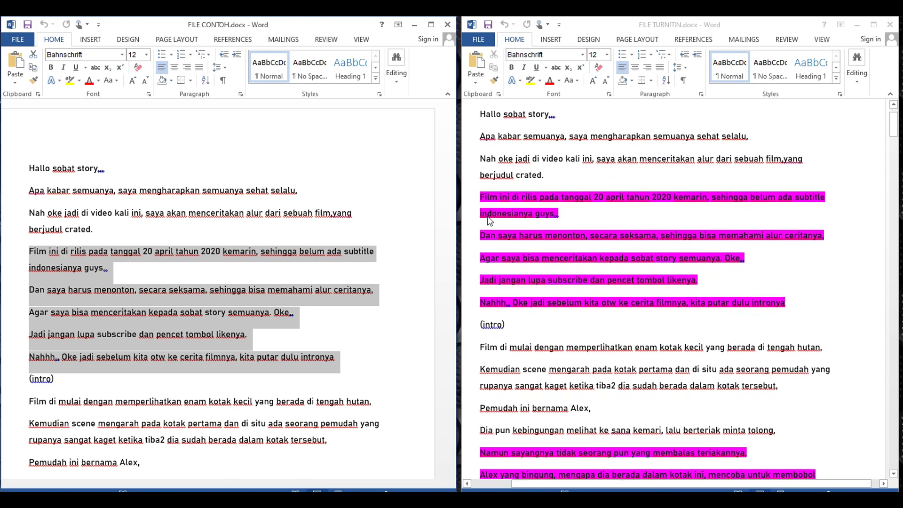
{"action": "scroll", "coordinate": [486, 216], "scroll_direction": "up", "scroll_amount": 3}
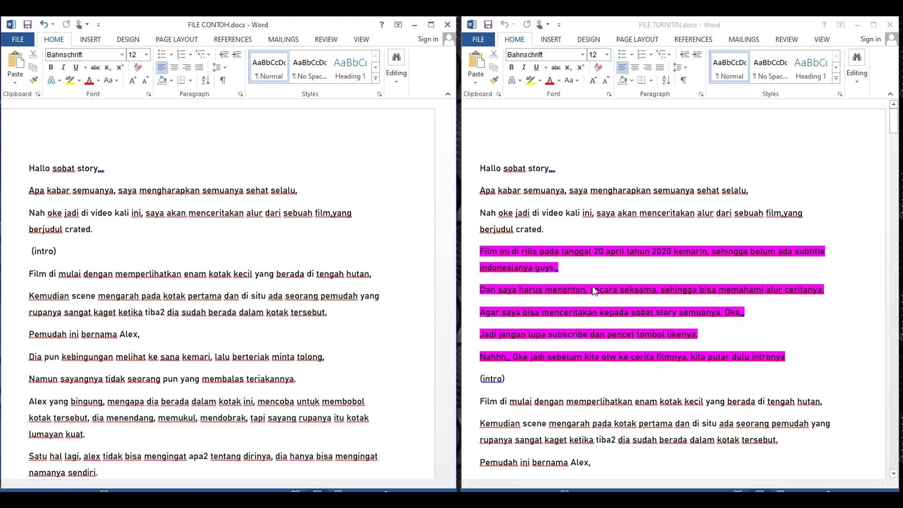
- Delete the "Namun sayangnya" paragraph and the one following it in FILE CONTOH, matching the next highlighted block of FILE TURNITIN
{"action": "scroll", "coordinate": [594, 284], "scroll_direction": "down", "scroll_amount": 6}
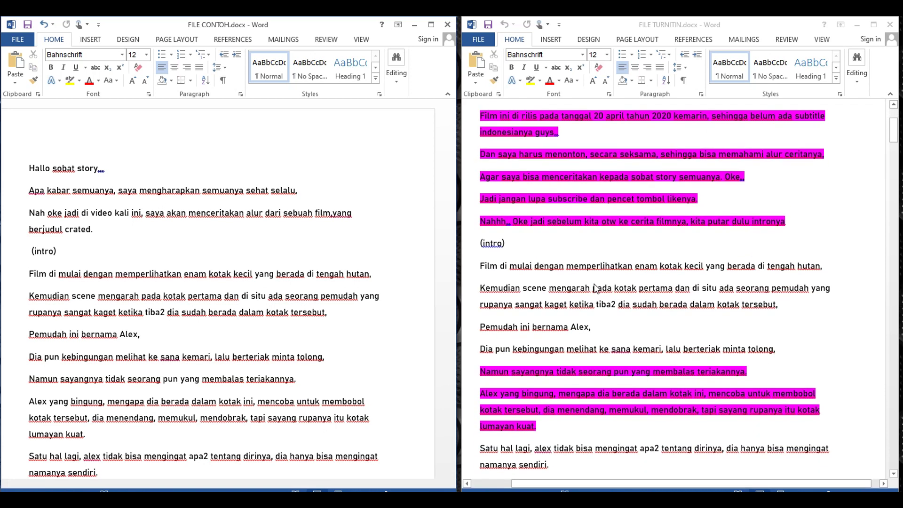
{"action": "scroll", "coordinate": [349, 282], "scroll_direction": "down", "scroll_amount": 3}
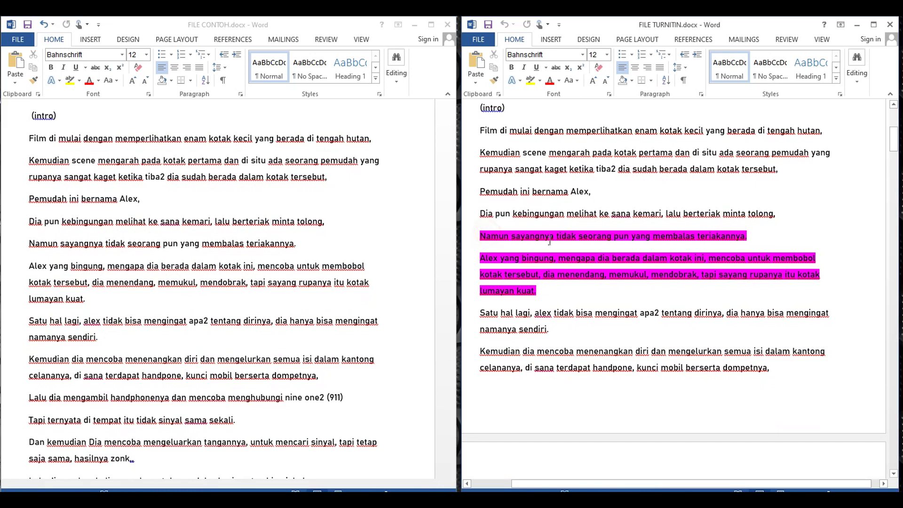
{"action": "left_click_drag", "start_coordinate": [478, 235], "coordinate": [600, 289]}
{"action": "left_click", "coordinate": [399, 257]}
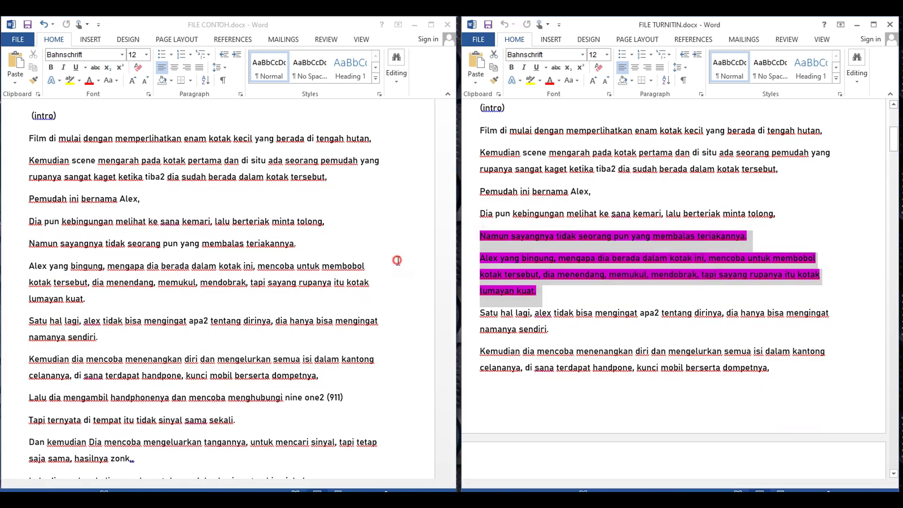
{"action": "left_click", "coordinate": [27, 245]}
{"action": "left_click", "coordinate": [293, 307], "text": "shift"}
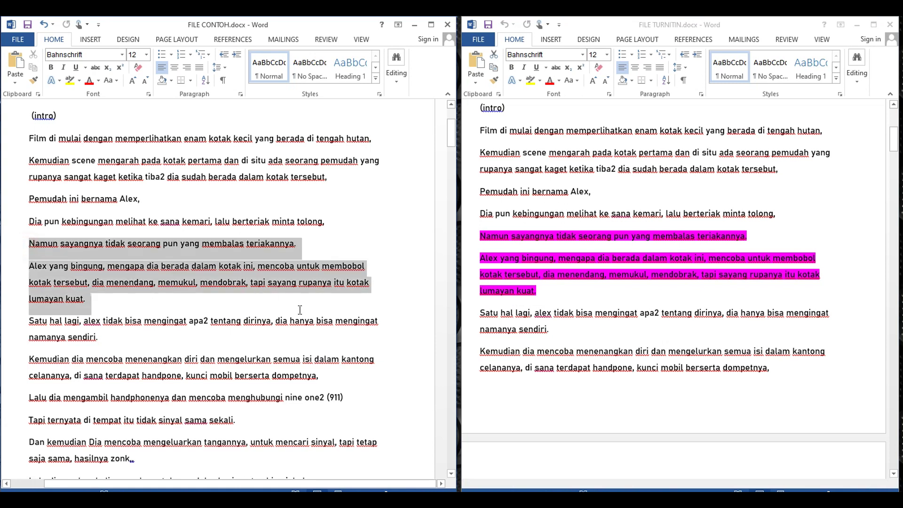
{"action": "key", "text": "Delete"}
{"action": "key", "text": "Delete"}
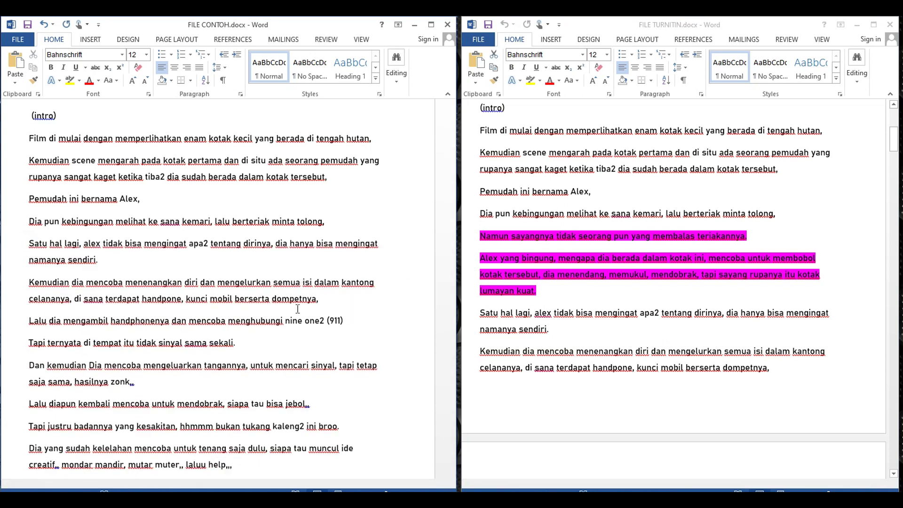
- Find the highlighted "Tapii kemudian" and "Eehh tapi benaran" passage of FILE TURNITIN in both documents and compare its extent
{"action": "scroll", "coordinate": [239, 292], "scroll_direction": "down", "scroll_amount": 1}
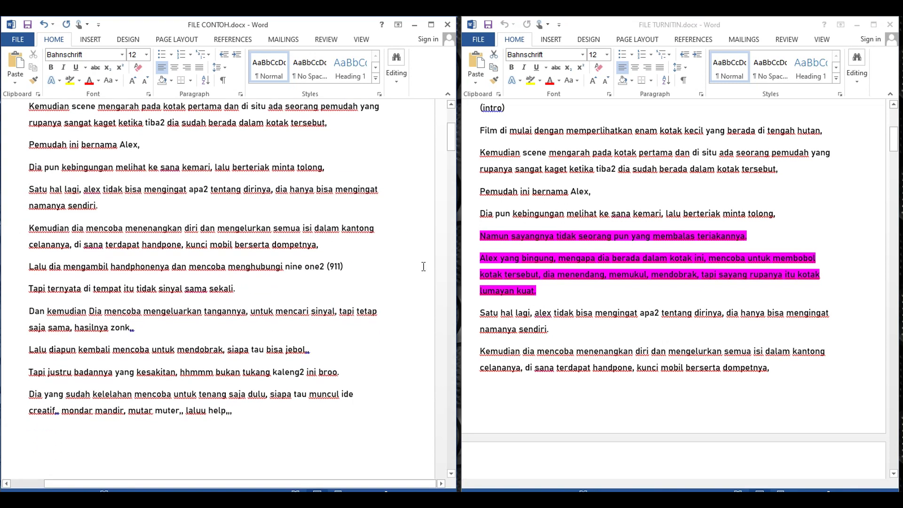
{"action": "scroll", "coordinate": [518, 273], "scroll_direction": "down", "scroll_amount": 10}
{"action": "scroll", "coordinate": [550, 259], "scroll_direction": "down", "scroll_amount": 2}
{"action": "scroll", "coordinate": [226, 283], "scroll_direction": "down", "scroll_amount": 5}
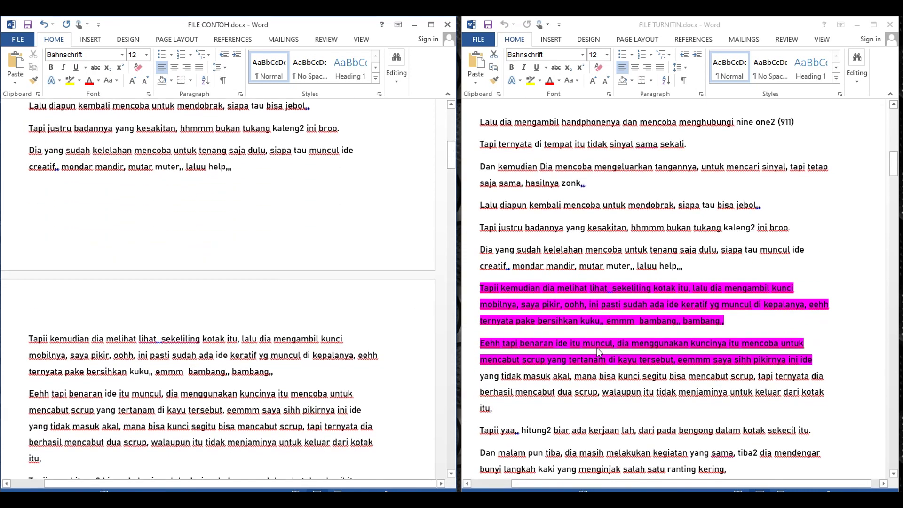
{"action": "scroll", "coordinate": [592, 346], "scroll_direction": "down", "scroll_amount": 1}
{"action": "scroll", "coordinate": [3, 240], "scroll_direction": "down", "scroll_amount": 2}
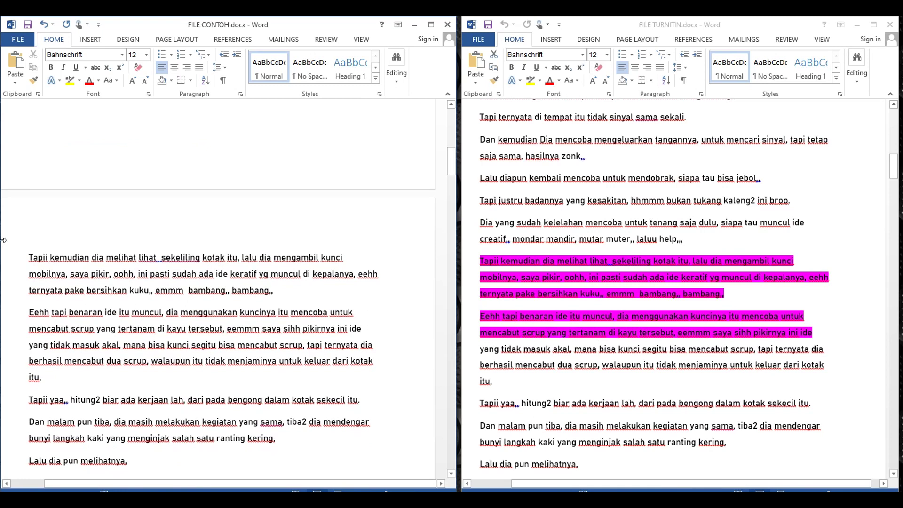
{"action": "left_click_drag", "start_coordinate": [29, 257], "coordinate": [376, 346]}
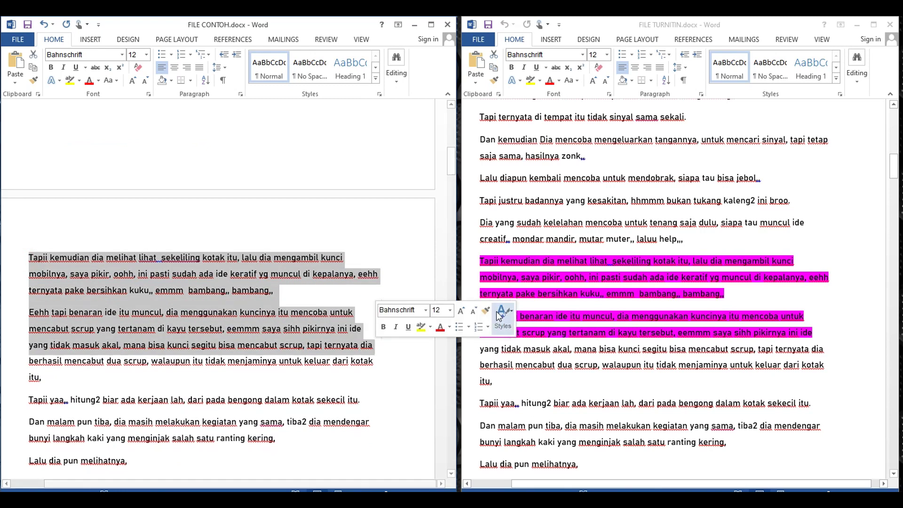
{"action": "left_click", "coordinate": [765, 321]}
{"action": "left_click", "coordinate": [729, 295]}
{"action": "mouse_move", "coordinate": [478, 269]}
{"action": "left_mouse_down"}
{"action": "mouse_move", "coordinate": [734, 301]}
{"action": "mouse_move", "coordinate": [733, 320]}
{"action": "mouse_move", "coordinate": [759, 330]}
{"action": "left_mouse_up"}
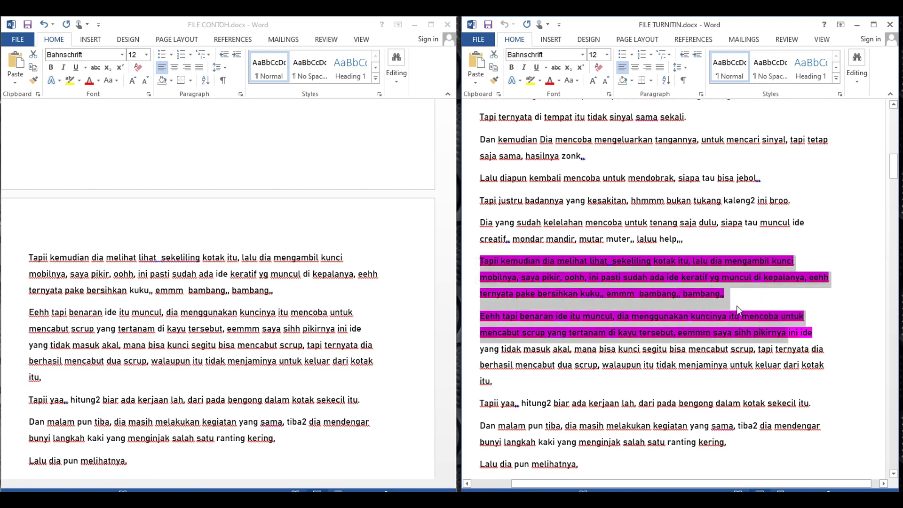
{"action": "left_click", "coordinate": [755, 294]}
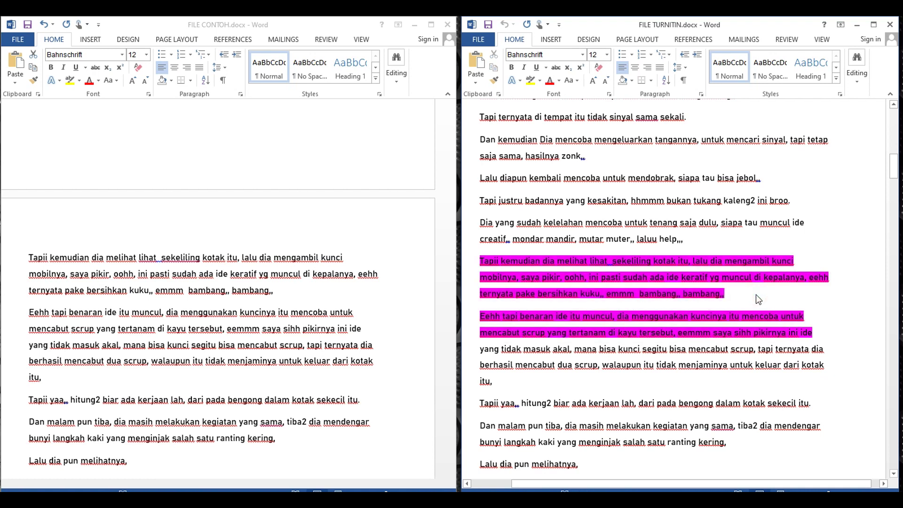
- Check the unhighlighted text directly before and after the highlighted "Tapii kemudian" passage in FILE TURNITIN
{"action": "left_click", "coordinate": [691, 242]}
{"action": "key", "text": "ctrl+shift+Up"}
{"action": "key", "text": "ctrl+shift+Up"}
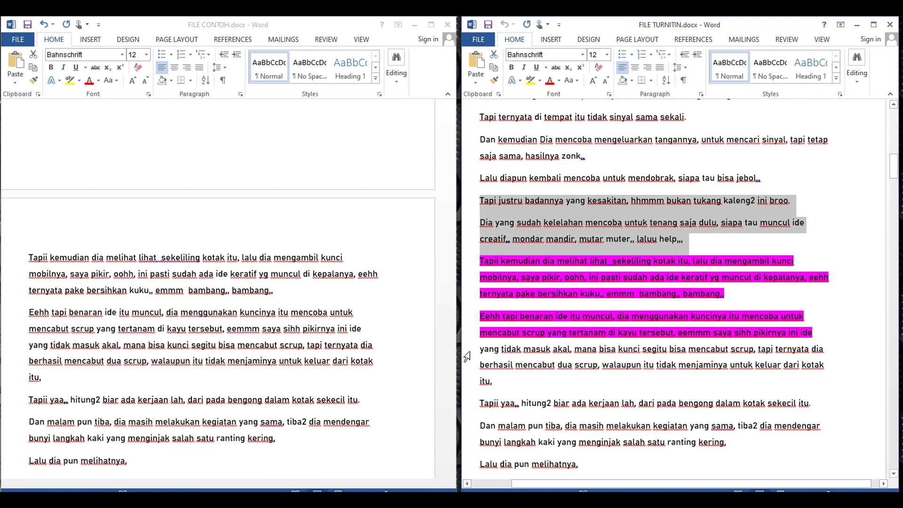
{"action": "left_click_drag", "start_coordinate": [484, 345], "coordinate": [784, 371]}
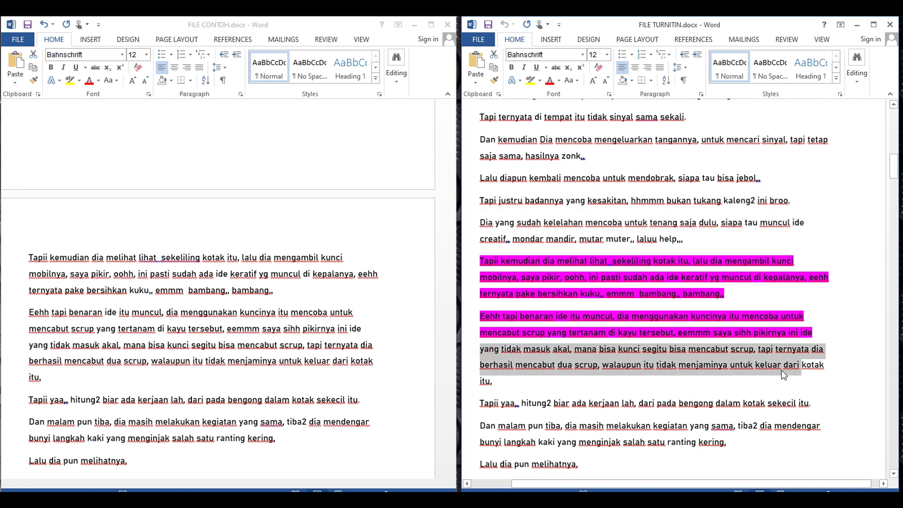
{"action": "left_click", "coordinate": [614, 392]}
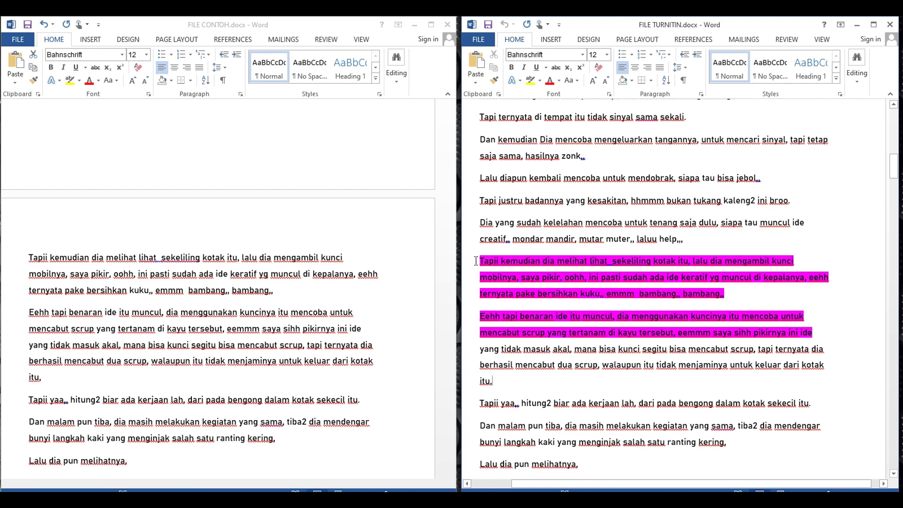
- Delete the highlighted passage from "Tapii kemudian dia melihat" to "pikirnya ini ide" in FILE TURNITIN
{"action": "left_click_drag", "start_coordinate": [558, 267], "coordinate": [777, 333]}
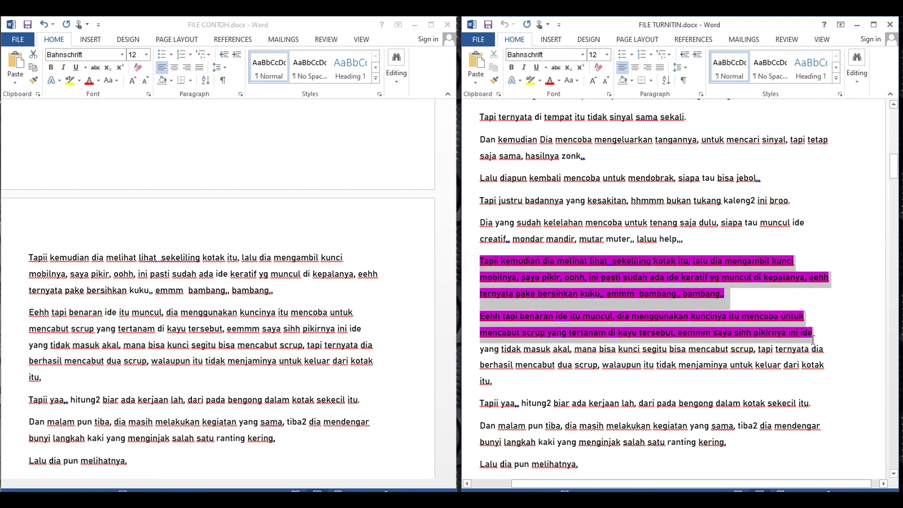
{"action": "key", "text": "Delete"}
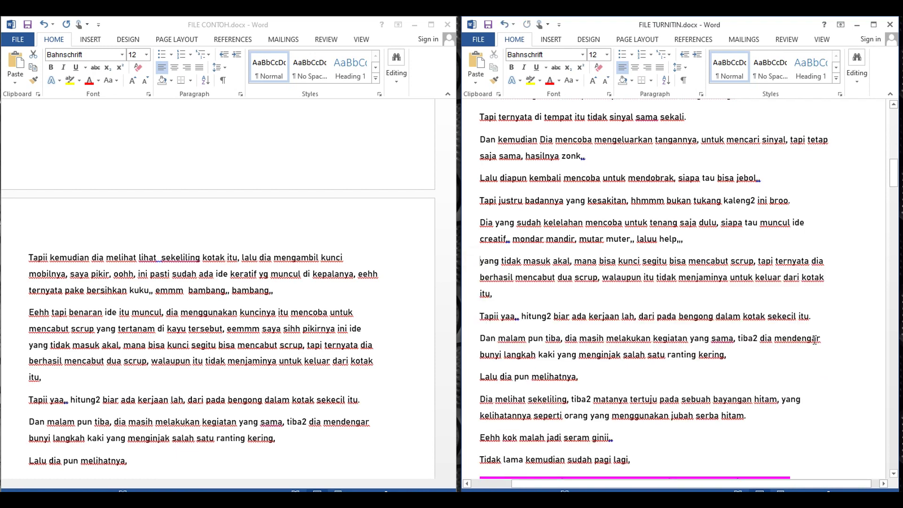
{"action": "scroll", "coordinate": [574, 256], "scroll_direction": "down", "scroll_amount": 3}
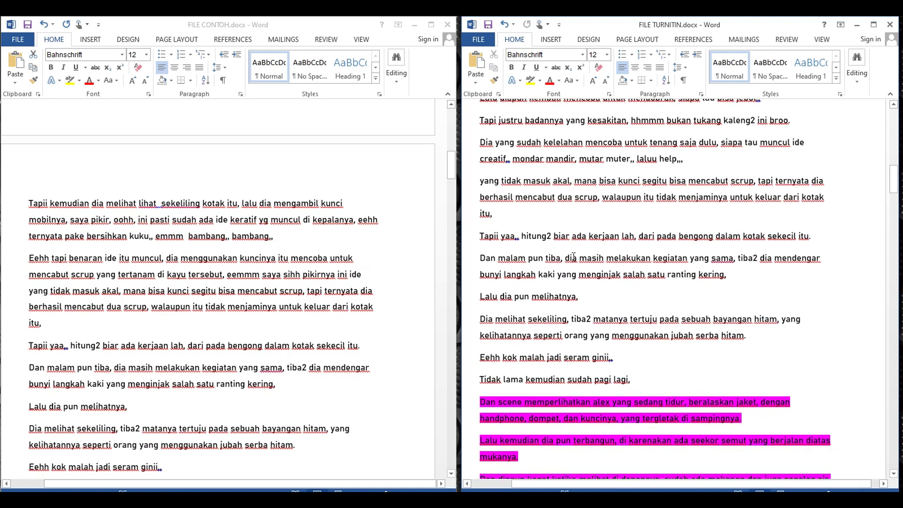
- Look through the remaining highlighted passages of FILE TURNITIN up to the fully highlighted page, and view the matching area of FILE CONTOH
{"action": "scroll", "coordinate": [574, 256], "scroll_direction": "down", "scroll_amount": 10}
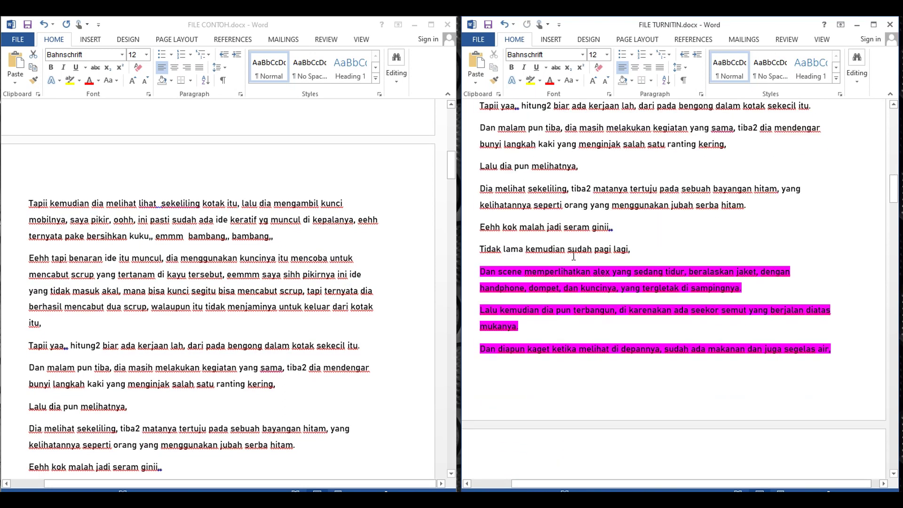
{"action": "scroll", "coordinate": [574, 400], "scroll_direction": "down", "scroll_amount": 15}
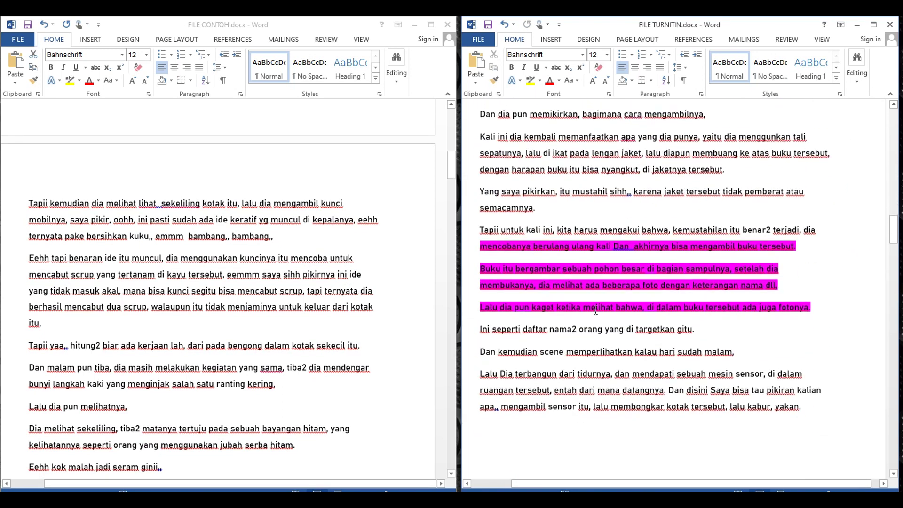
{"action": "scroll", "coordinate": [584, 298], "scroll_direction": "down", "scroll_amount": 15}
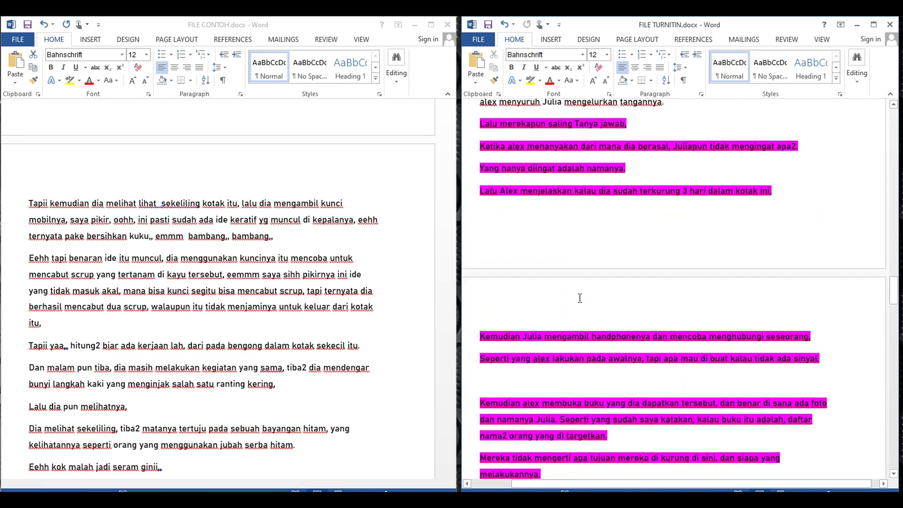
{"action": "scroll", "coordinate": [578, 298], "scroll_direction": "down", "scroll_amount": 5}
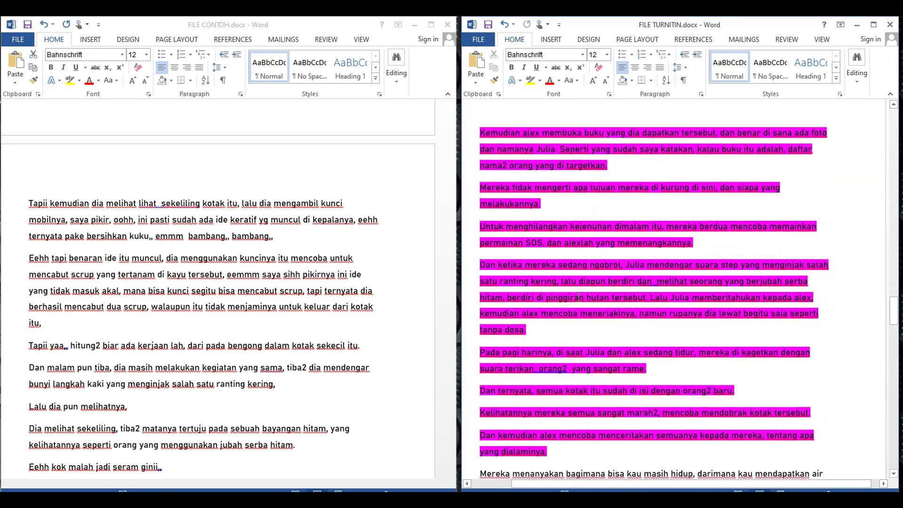
{"action": "scroll", "coordinate": [580, 296], "scroll_direction": "up", "scroll_amount": 4}
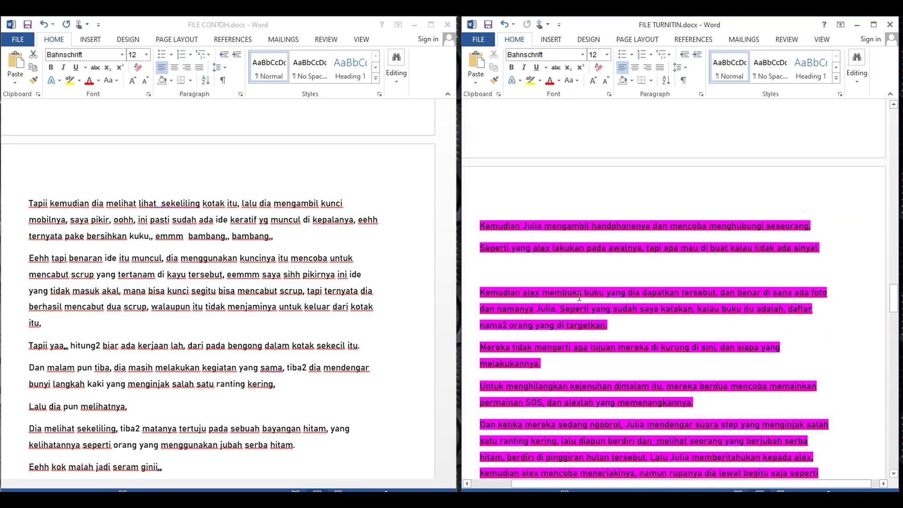
{"action": "scroll", "coordinate": [326, 319], "scroll_direction": "down", "scroll_amount": 10}
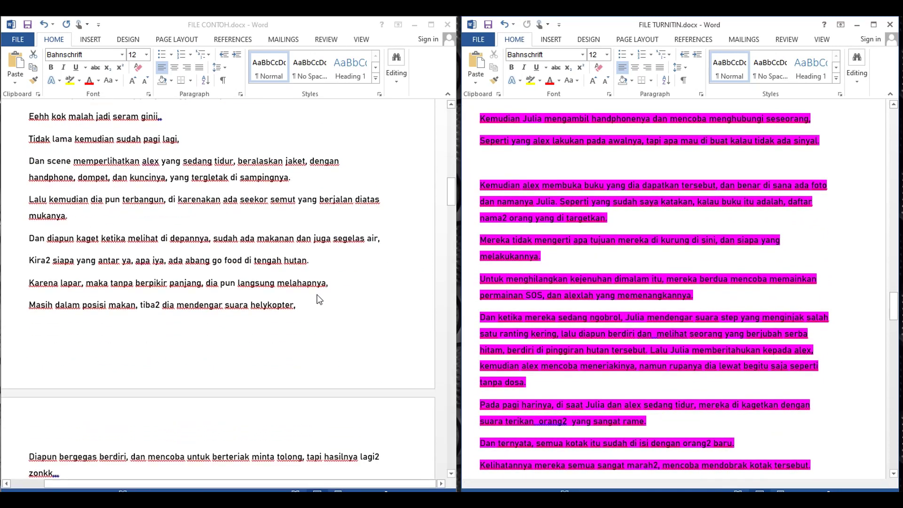
{"action": "scroll", "coordinate": [557, 299], "scroll_direction": "up", "scroll_amount": 2}
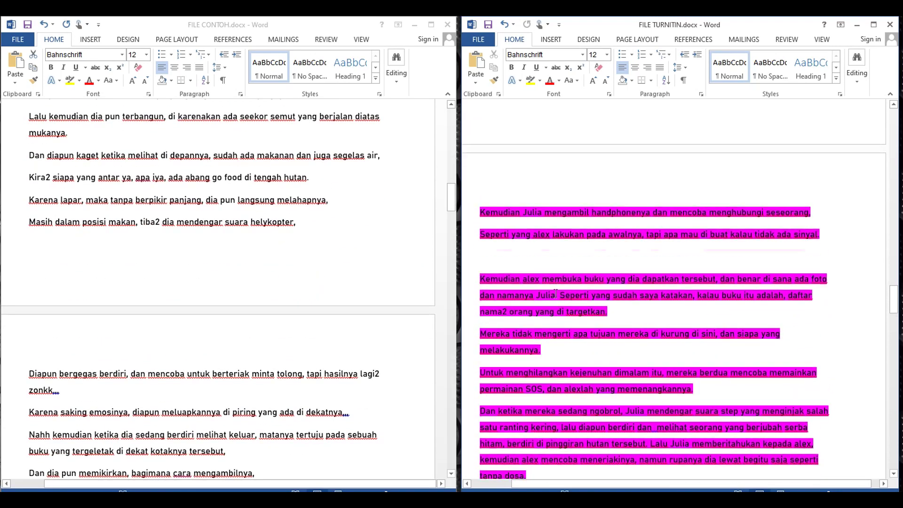
{"action": "scroll", "coordinate": [547, 218], "scroll_direction": "down", "scroll_amount": 1}
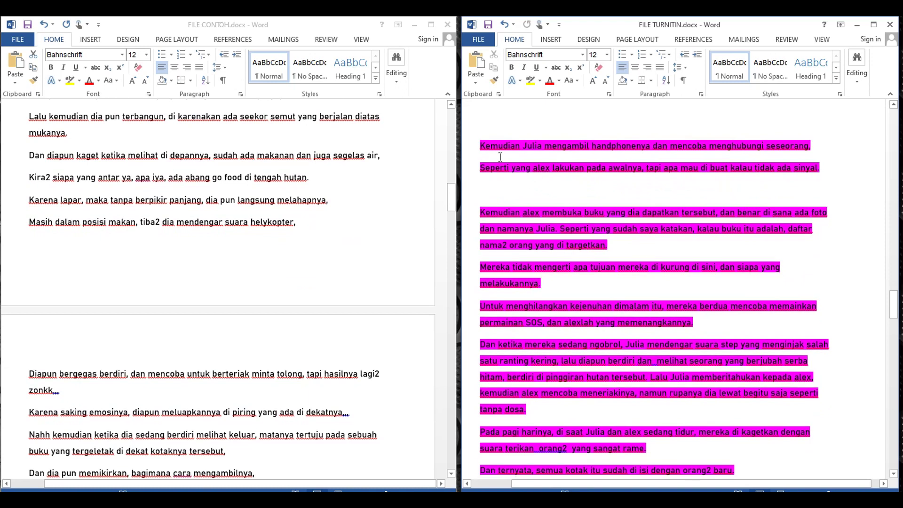
- Mark out portions of the fully highlighted page in FILE TURNITIN, ending with the two paragraphs up to "melakukannya"
{"action": "left_click_drag", "start_coordinate": [469, 149], "coordinate": [656, 346]}
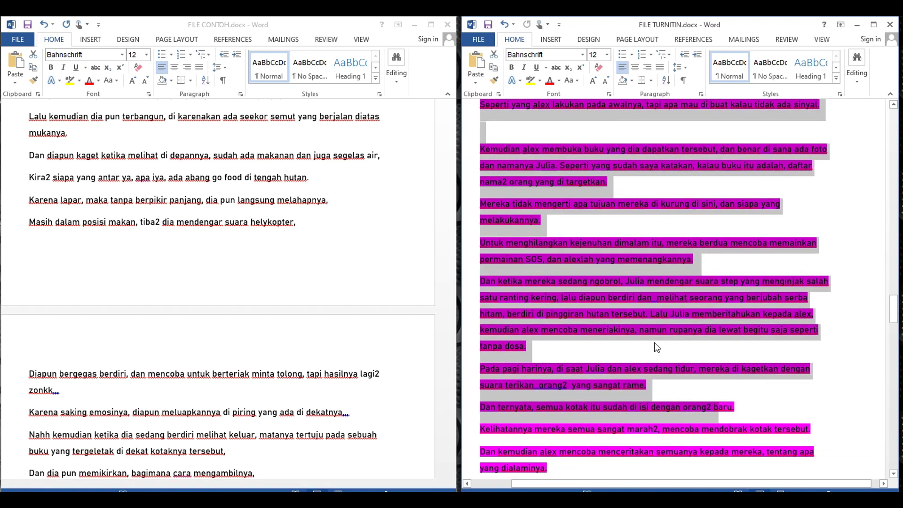
{"action": "left_click", "coordinate": [654, 343]}
{"action": "scroll", "coordinate": [578, 263], "scroll_direction": "up", "scroll_amount": 3}
{"action": "left_click_drag", "start_coordinate": [471, 230], "coordinate": [760, 306]}
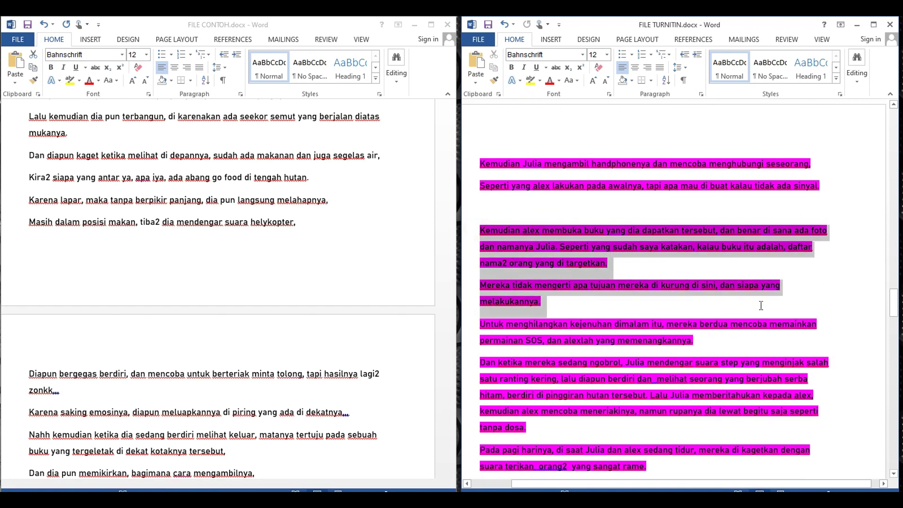
{"action": "scroll", "coordinate": [589, 260], "scroll_direction": "down", "scroll_amount": 4}
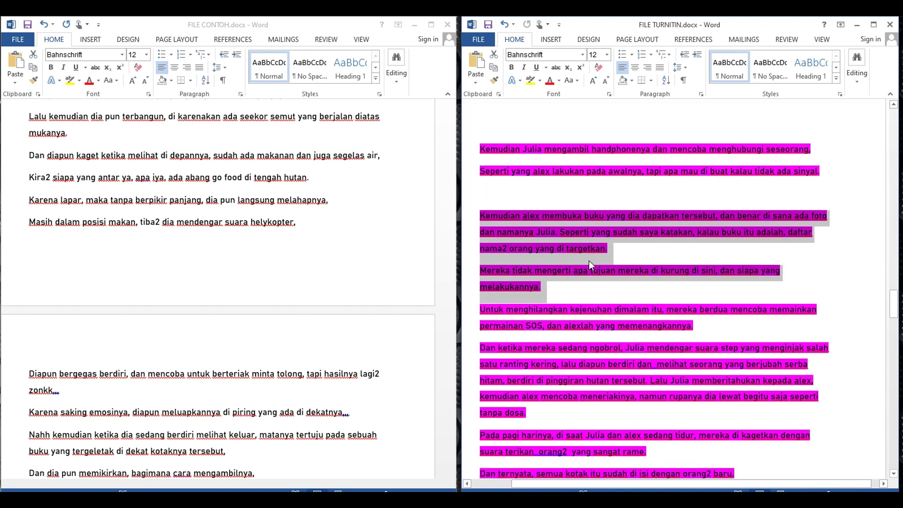
- Mark the lines from "tanpa dosa" to "orang2 baru" in FILE TURNITIN, followed by the opening three lines of the "Dan ketika mereka sedang ngobrol" paragraph
{"action": "left_click_drag", "start_coordinate": [480, 316], "coordinate": [736, 379]}
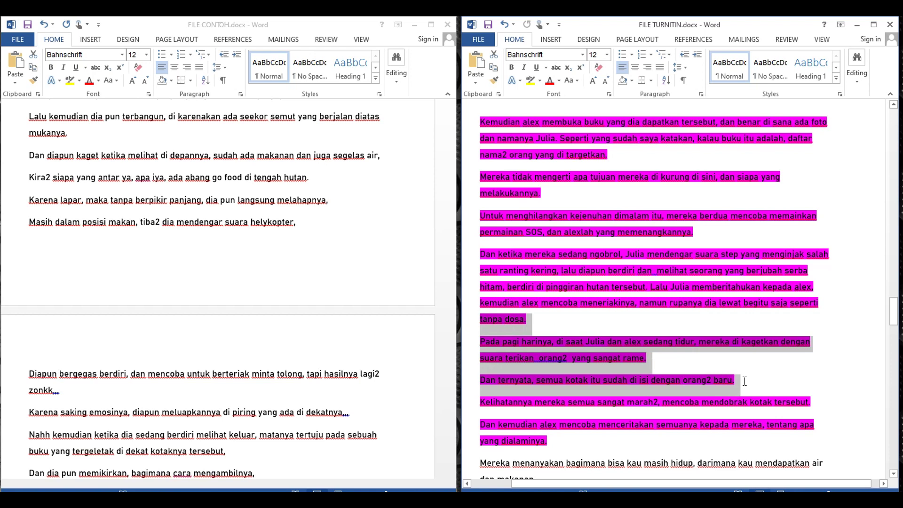
{"action": "scroll", "coordinate": [665, 374], "scroll_direction": "up", "scroll_amount": 3}
{"action": "scroll", "coordinate": [574, 145], "scroll_direction": "up", "scroll_amount": 3}
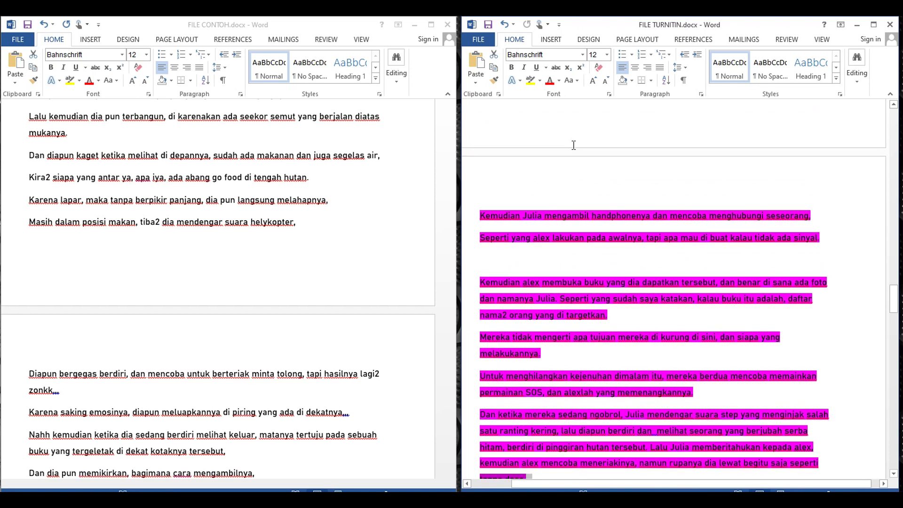
{"action": "scroll", "coordinate": [598, 337], "scroll_direction": "down", "scroll_amount": 4}
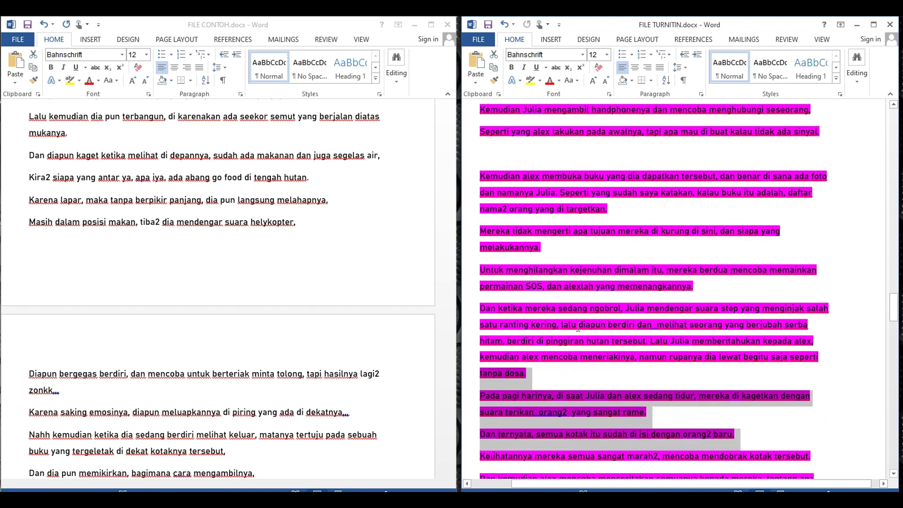
{"action": "scroll", "coordinate": [500, 269], "scroll_direction": "down", "scroll_amount": 2}
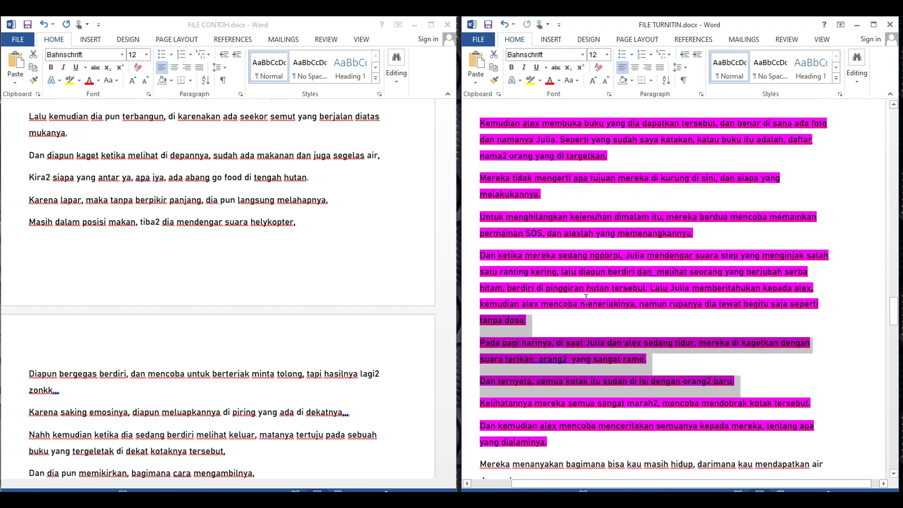
{"action": "left_click_drag", "start_coordinate": [483, 258], "coordinate": [844, 288]}
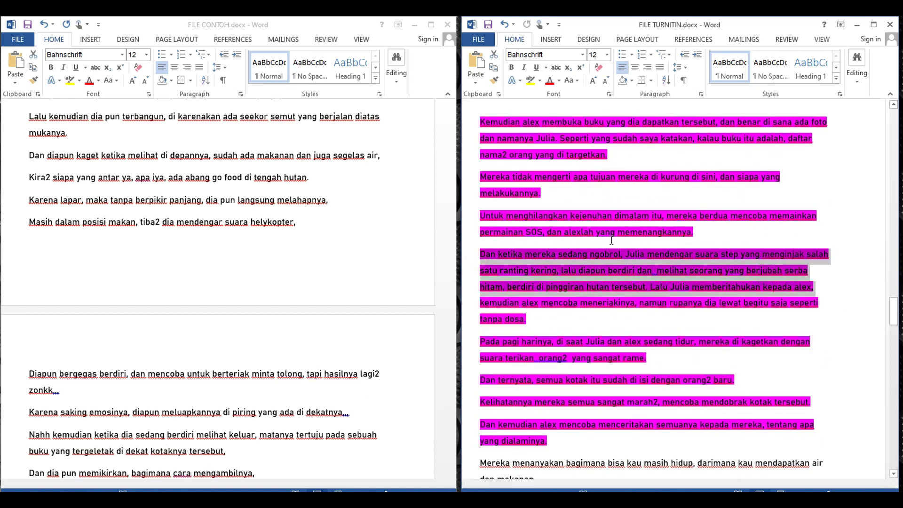
{"action": "scroll", "coordinate": [526, 258], "scroll_direction": "up", "scroll_amount": 4}
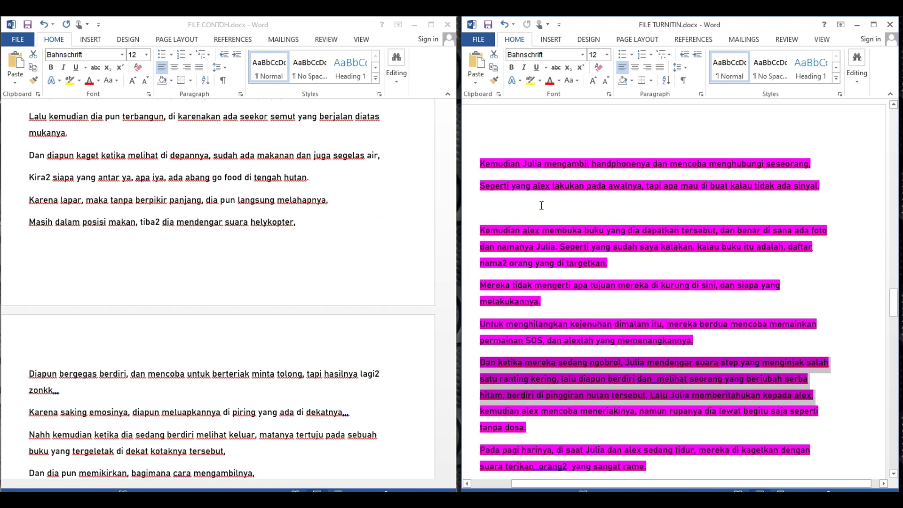
- Select the first two highlighted paragraphs on the fully highlighted page of FILE TURNITIN
{"action": "left_click", "coordinate": [485, 170]}
{"action": "scroll", "coordinate": [643, 207], "scroll_direction": "down", "scroll_amount": 3}
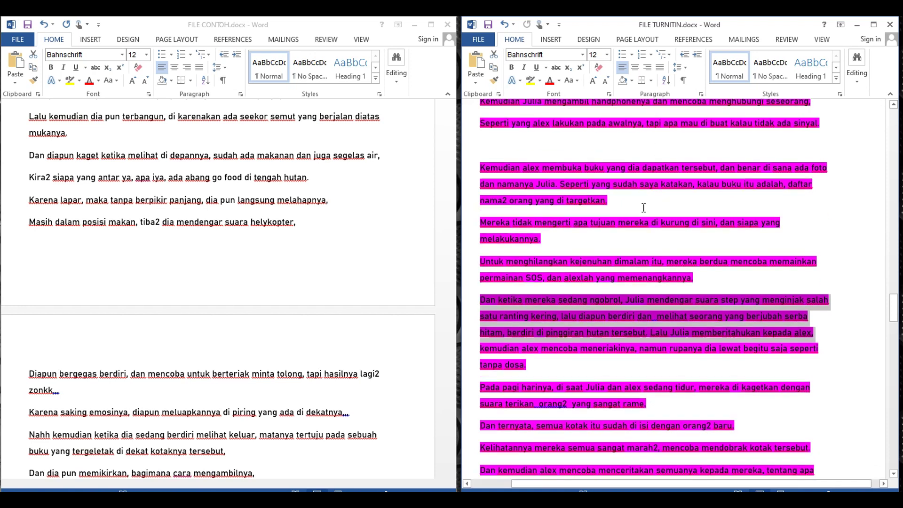
{"action": "left_click", "coordinate": [620, 190]}
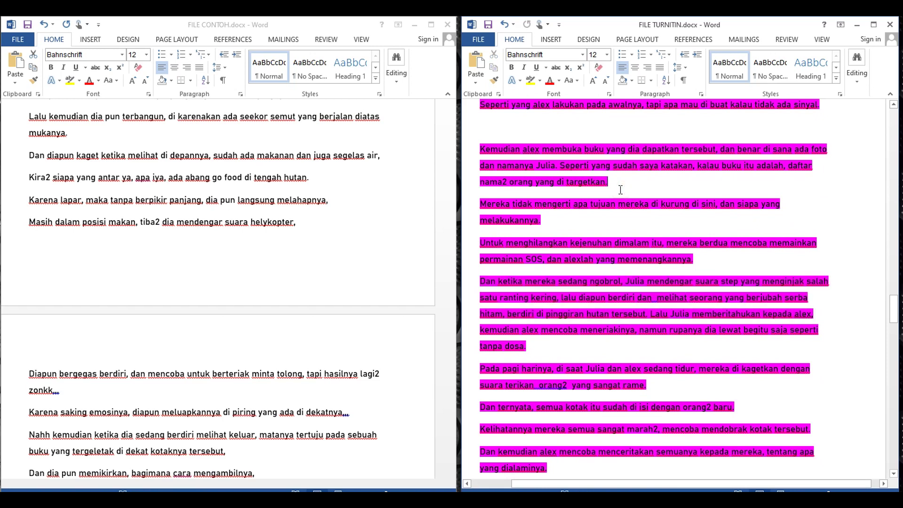
{"action": "scroll", "coordinate": [588, 195], "scroll_direction": "up", "scroll_amount": 4}
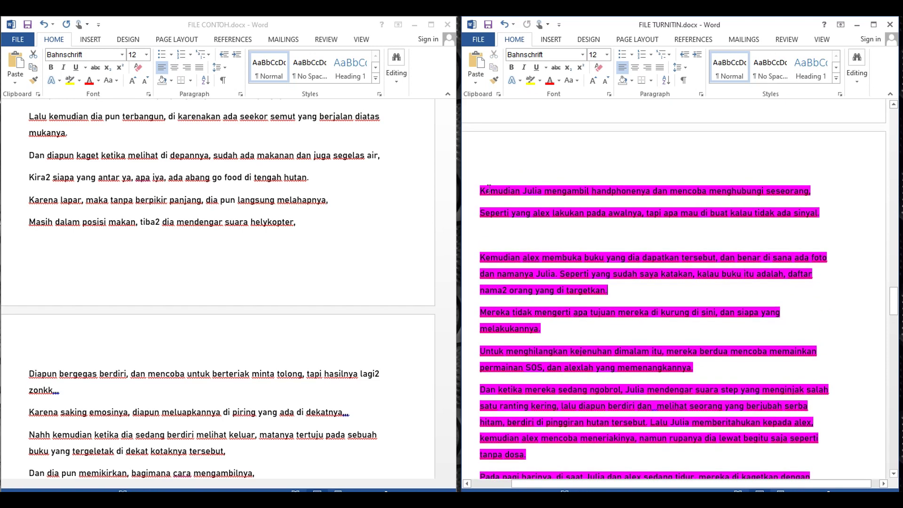
{"action": "left_click_drag", "start_coordinate": [480, 190], "coordinate": [839, 219]}
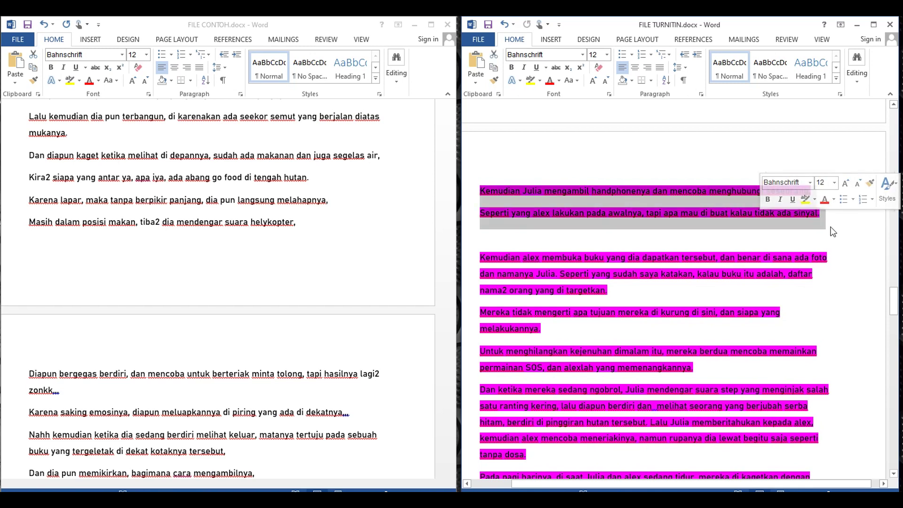
- Replace the "Kira2 siapa yang antar" and "Karena lapar" paragraphs in FILE CONTOH with the filler text "Kjxxkxb;,x"
{"action": "left_click", "coordinate": [25, 181]}
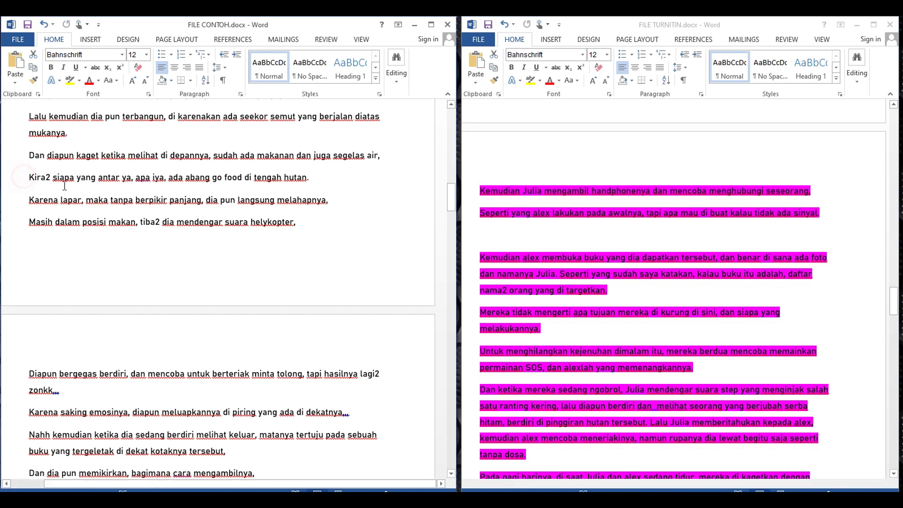
{"action": "left_click_drag", "start_coordinate": [26, 179], "coordinate": [351, 205]}
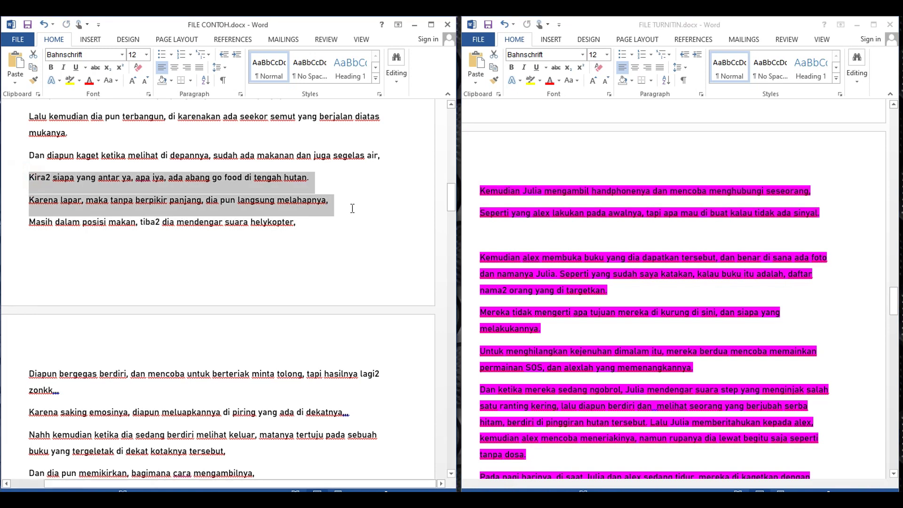
{"action": "key", "text": "Delete"}
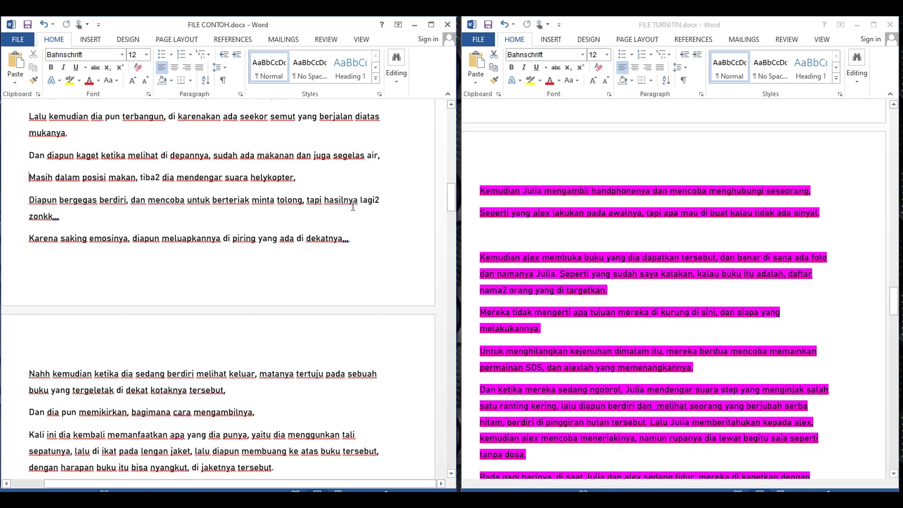
{"action": "type", "text": "Kjxxkxb;"}
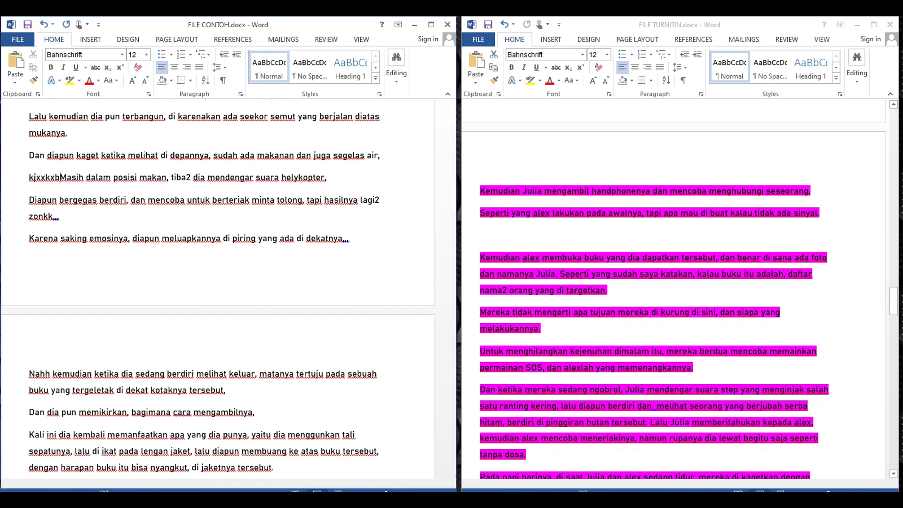
{"action": "type", "text": ",x"}
- Examine the end of the highlighted block in FILE TURNITIN and the FILE CONTOH paragraphs from "Nahh kemudian" onward
{"action": "left_click", "coordinate": [587, 282]}
{"action": "scroll", "coordinate": [586, 283], "scroll_direction": "down", "scroll_amount": 4}
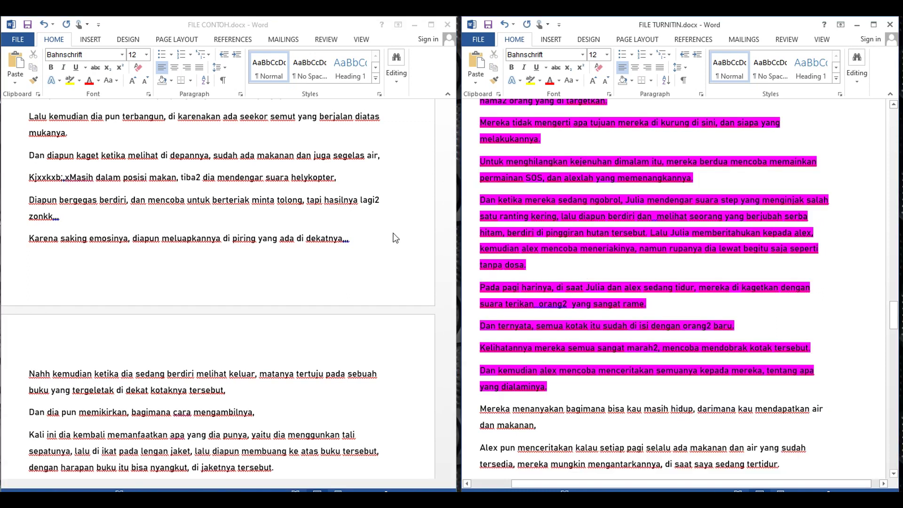
{"action": "left_click", "coordinate": [368, 241]}
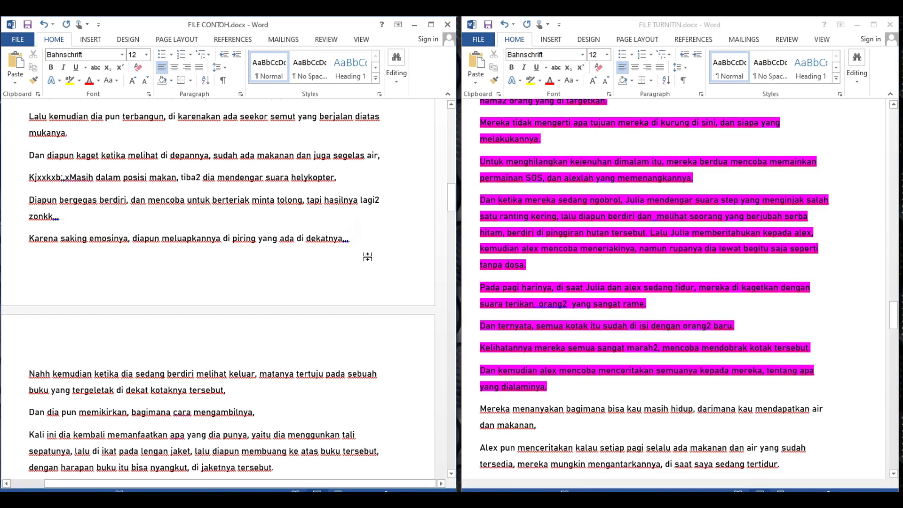
{"action": "scroll", "coordinate": [368, 257], "scroll_direction": "down", "scroll_amount": 5}
{"action": "scroll", "coordinate": [363, 298], "scroll_direction": "up", "scroll_amount": 3}
{"action": "scroll", "coordinate": [362, 299], "scroll_direction": "down", "scroll_amount": 4}
{"action": "scroll", "coordinate": [372, 273], "scroll_direction": "up", "scroll_amount": 4}
{"action": "scroll", "coordinate": [372, 273], "scroll_direction": "up", "scroll_amount": 1}
{"action": "scroll", "coordinate": [374, 272], "scroll_direction": "down", "scroll_amount": 4}
{"action": "scroll", "coordinate": [374, 271], "scroll_direction": "up", "scroll_amount": 1}
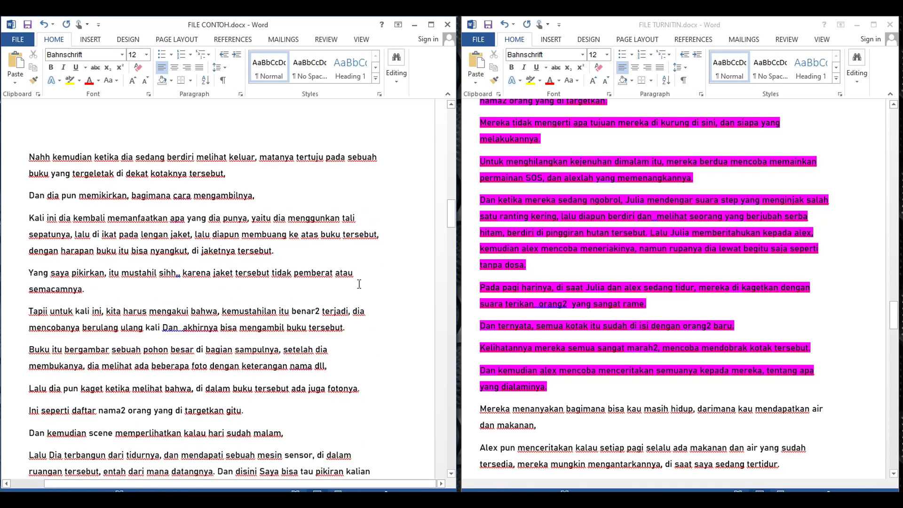
{"action": "left_click", "coordinate": [362, 281]}
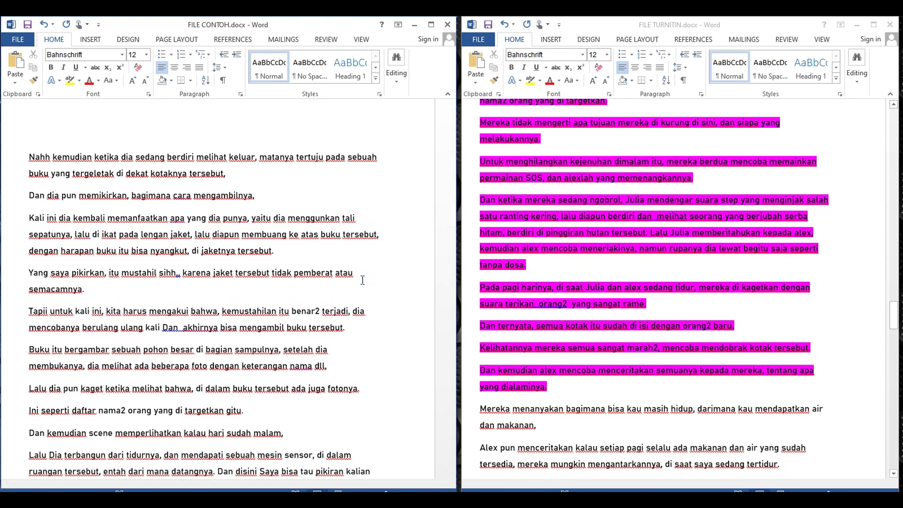
{"action": "scroll", "coordinate": [363, 280], "scroll_direction": "up", "scroll_amount": 2}
{"action": "scroll", "coordinate": [362, 278], "scroll_direction": "down", "scroll_amount": 3}
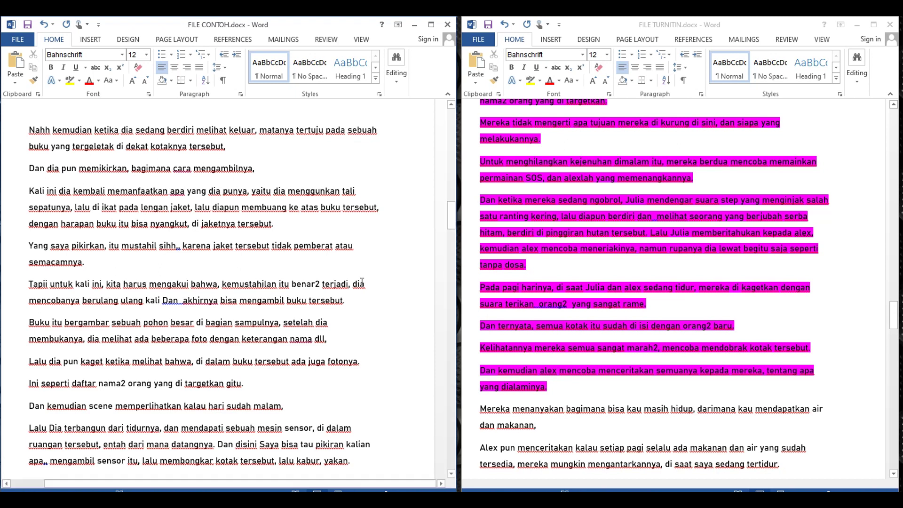
{"action": "scroll", "coordinate": [361, 276], "scroll_direction": "down", "scroll_amount": 1}
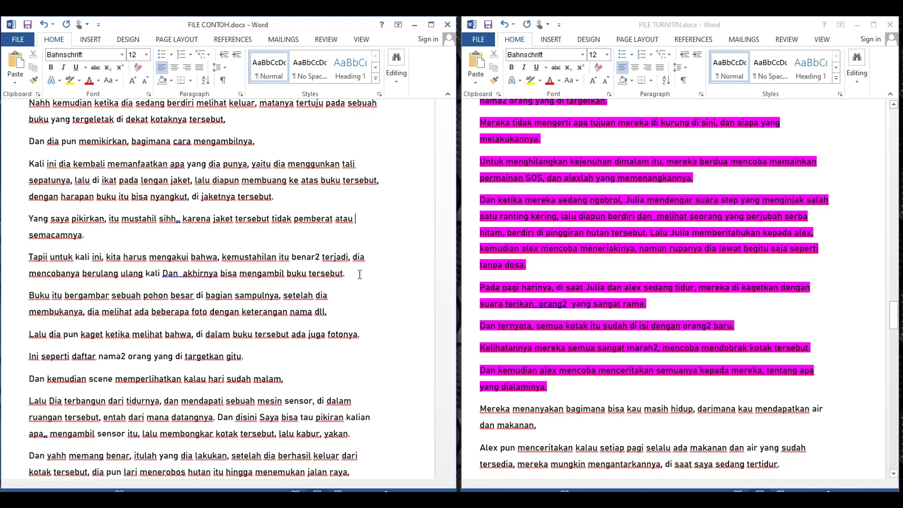
- Review the fully highlighted page of FILE TURNITIN again from its first paragraph
{"action": "left_click", "coordinate": [544, 271]}
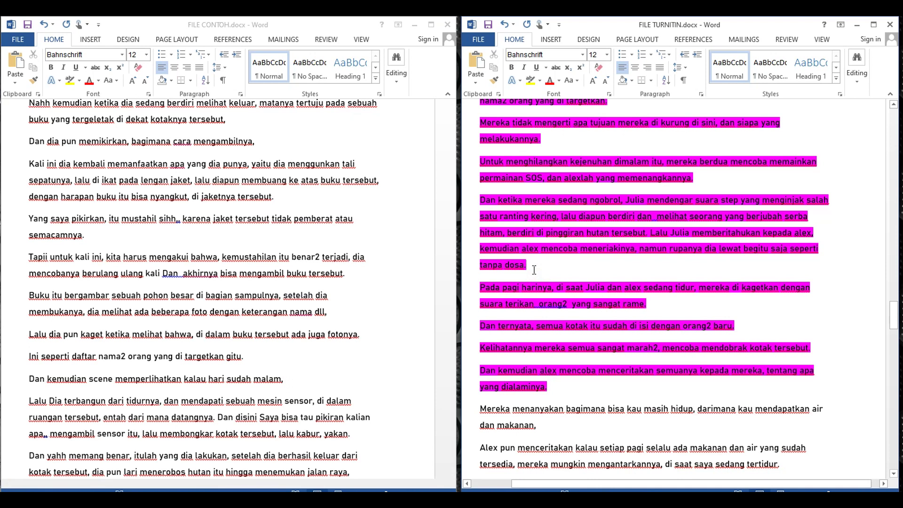
{"action": "scroll", "coordinate": [534, 270], "scroll_direction": "up", "scroll_amount": 4}
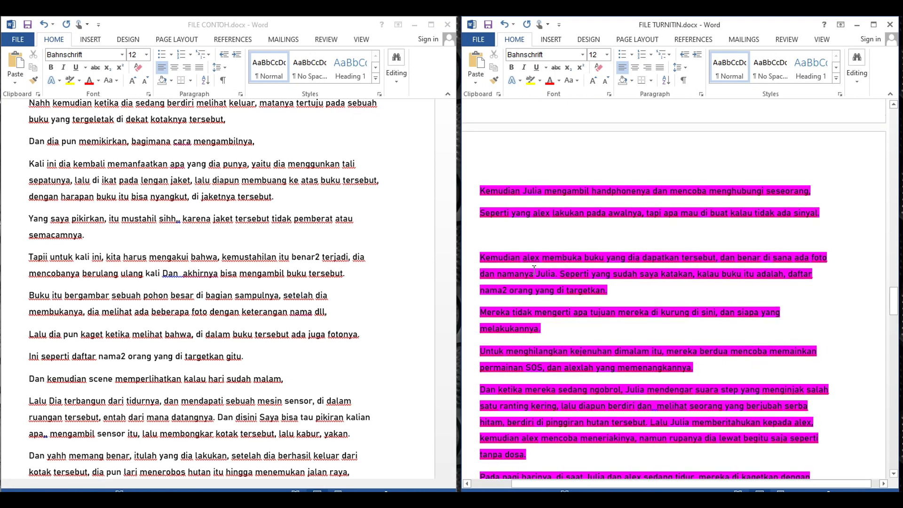
{"action": "scroll", "coordinate": [534, 269], "scroll_direction": "down", "scroll_amount": 1}
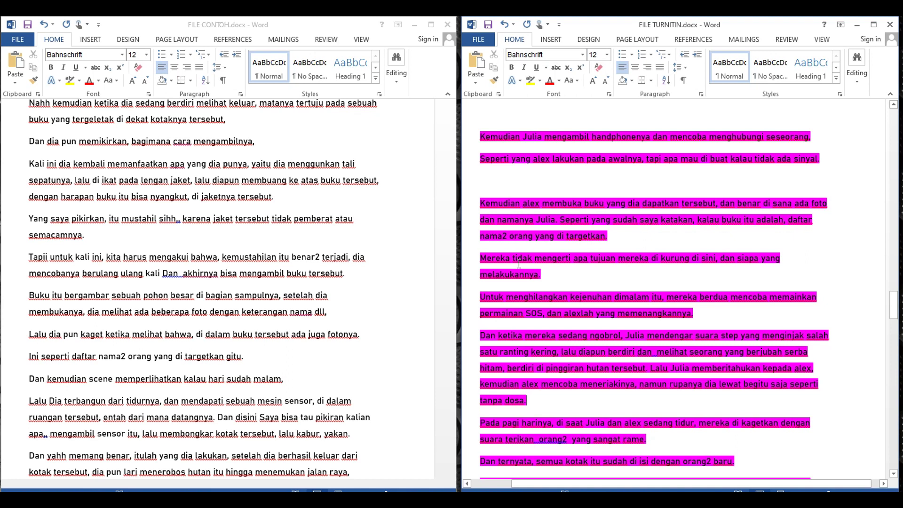
{"action": "scroll", "coordinate": [536, 257], "scroll_direction": "down", "scroll_amount": 1}
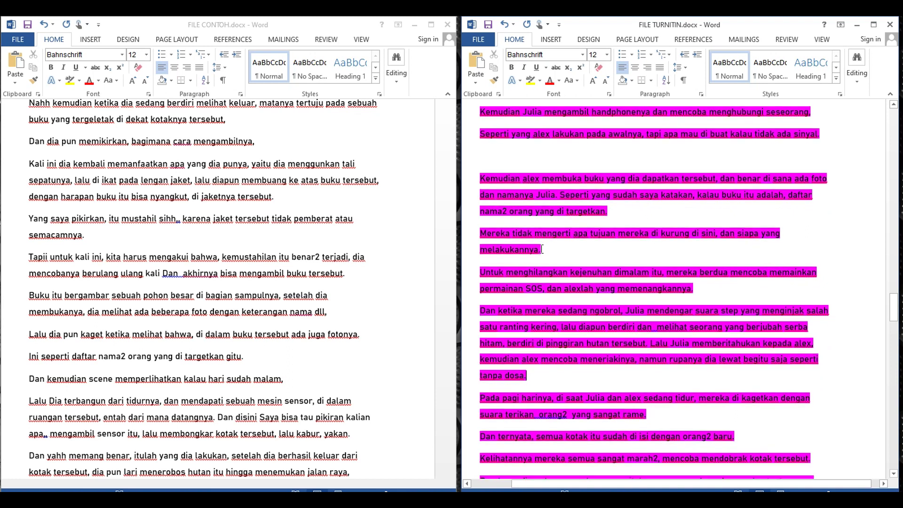
- Review FILE TURNITIN's highlighted text from "Kemudian Julia mengambil handphonenya" on to the page starting with "Dan inilah nama mereka masing2"
{"action": "scroll", "coordinate": [547, 249], "scroll_direction": "down", "scroll_amount": 10}
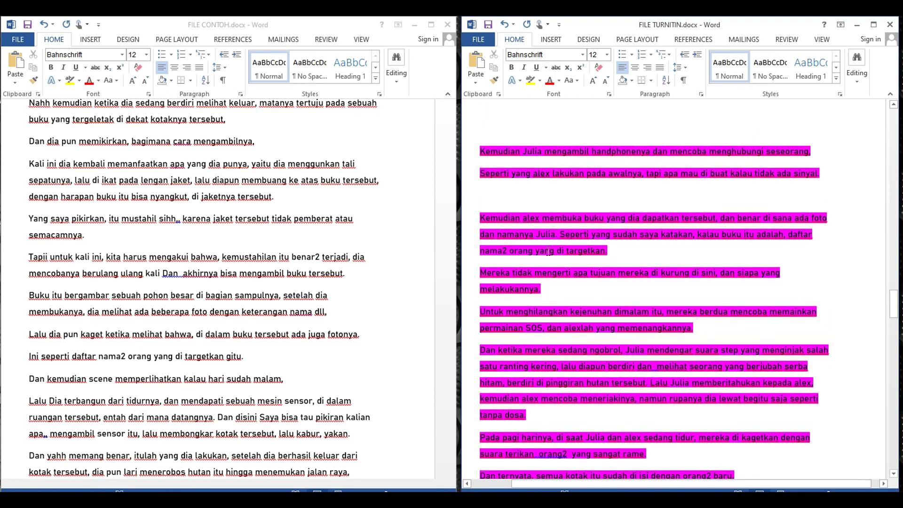
{"action": "scroll", "coordinate": [545, 250], "scroll_direction": "up", "scroll_amount": 15}
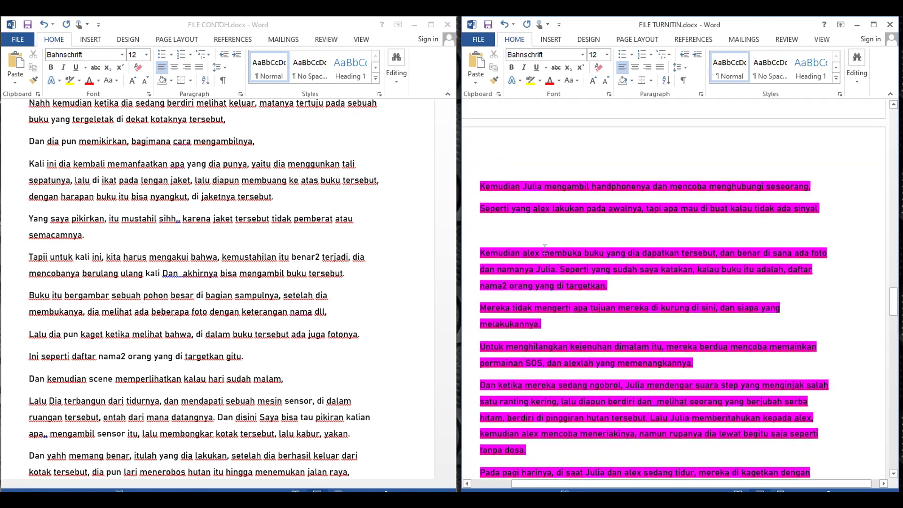
{"action": "scroll", "coordinate": [545, 251], "scroll_direction": "down", "scroll_amount": 12}
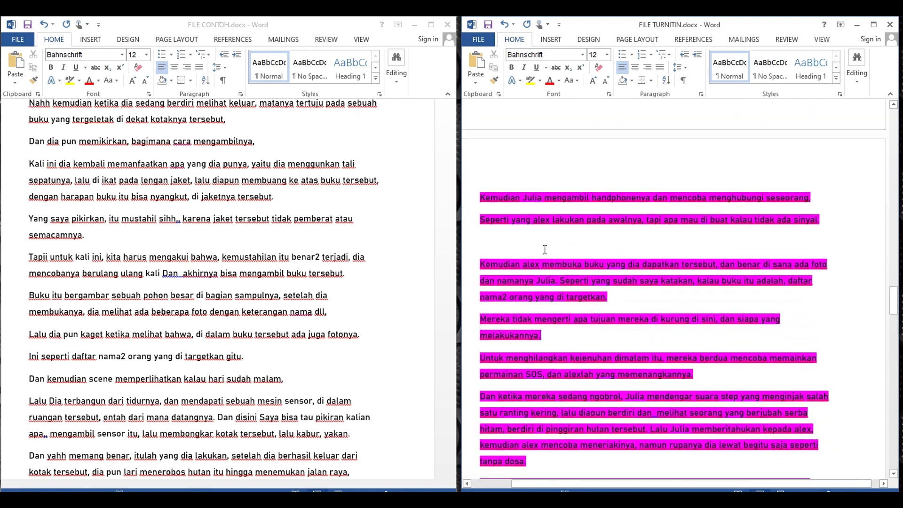
{"action": "scroll", "coordinate": [545, 249], "scroll_direction": "down", "scroll_amount": 8}
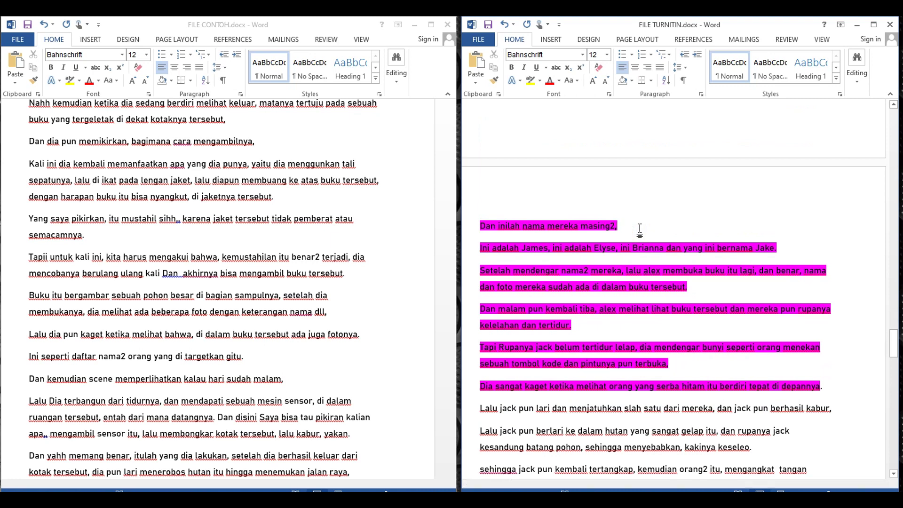
- Select the four highlighted FILE TURNITIN paragraphs from "Dan inilah nama mereka masing2" to "Dan malam pun kembali tiba" for comparison with FILE CONTOH
{"action": "left_click_drag", "start_coordinate": [29, 236], "coordinate": [49, 279]}
{"action": "left_click_drag", "start_coordinate": [29, 219], "coordinate": [332, 301]}
{"action": "left_click", "coordinate": [364, 337]}
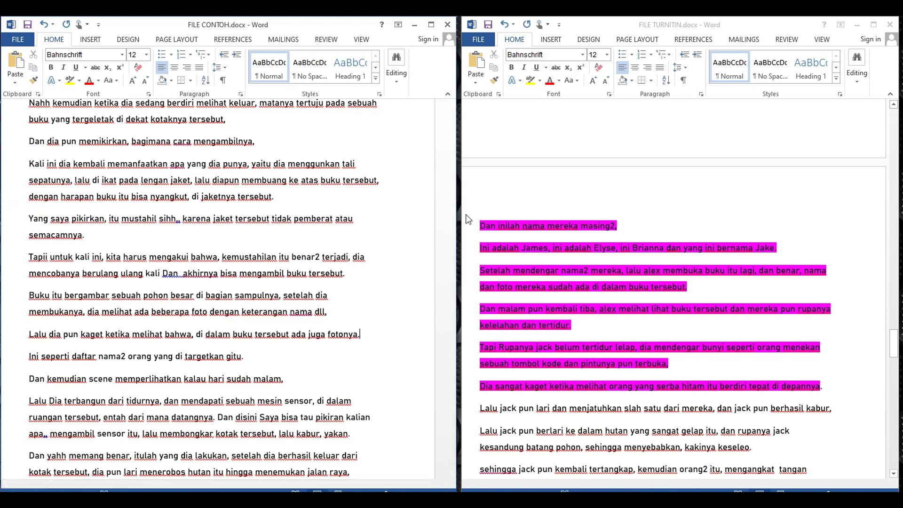
{"action": "left_click_drag", "start_coordinate": [480, 226], "coordinate": [640, 325]}
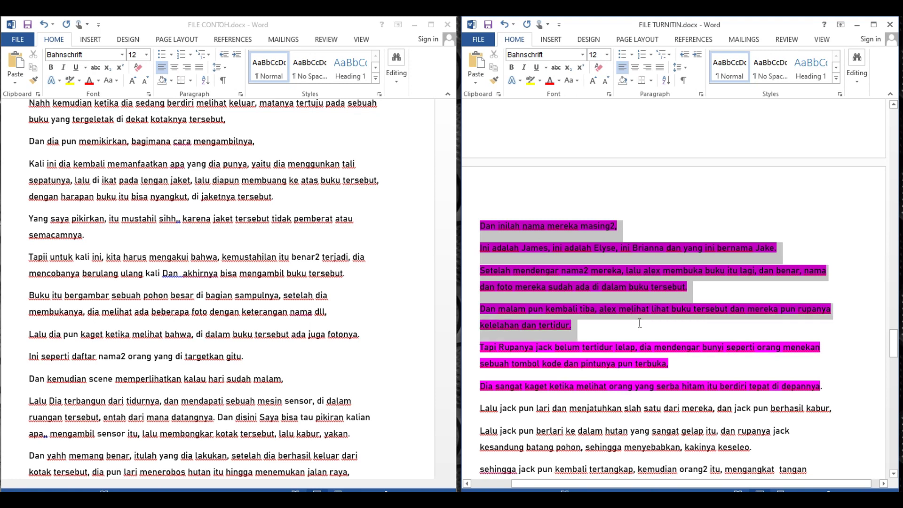
- Select the FILE CONTOH paragraphs from "Yang saya pikirkan" to "Ini seperti daftar nama2 orang" and clear the selection again
{"action": "left_click", "coordinate": [358, 228]}
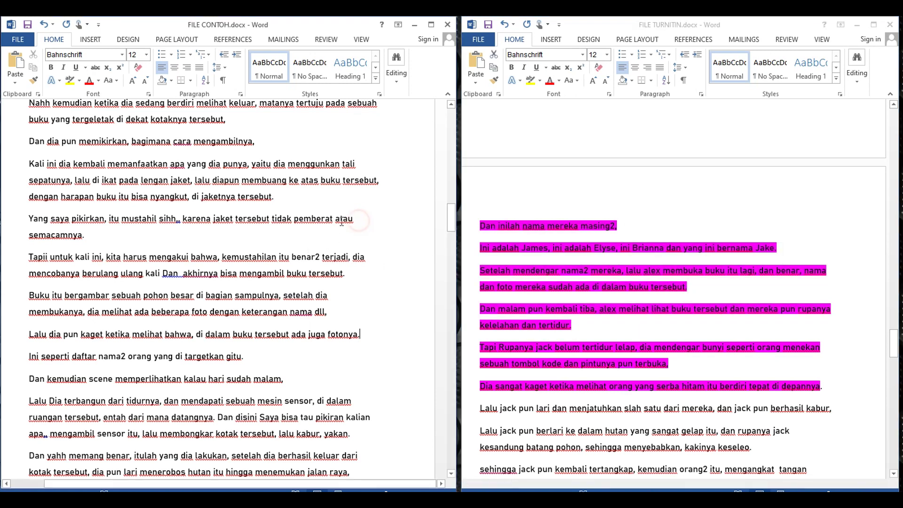
{"action": "left_click_drag", "start_coordinate": [29, 219], "coordinate": [383, 359]}
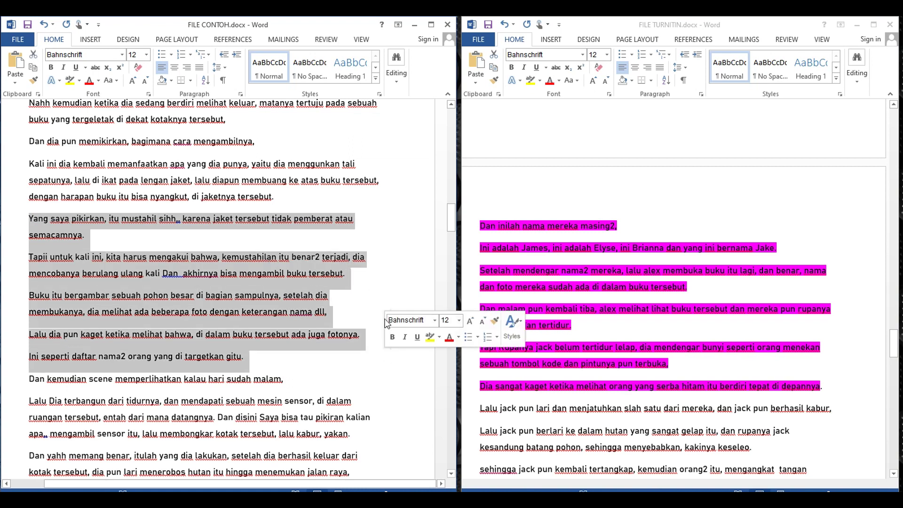
{"action": "left_click", "coordinate": [375, 296]}
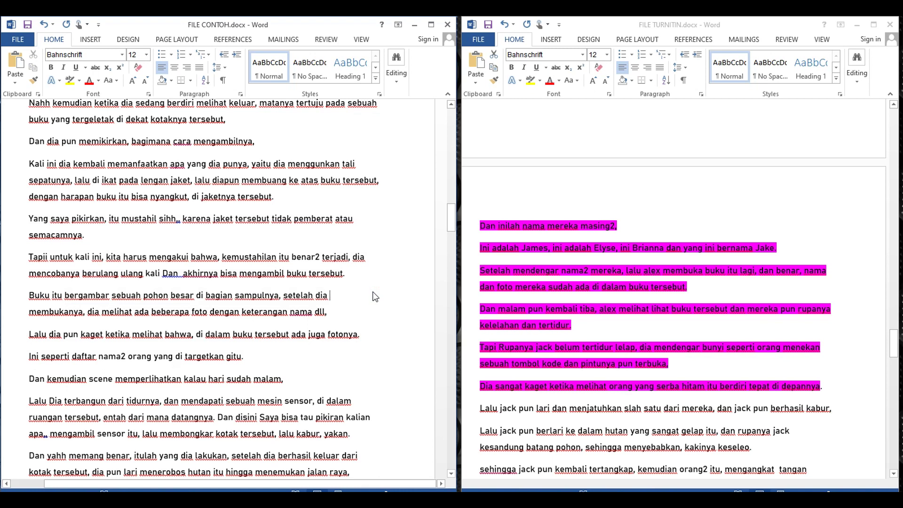
- Select the first four highlighted paragraphs on the "Dan inilah nama mereka masing2" page of FILE TURNITIN once more
{"action": "left_click", "coordinate": [481, 238]}
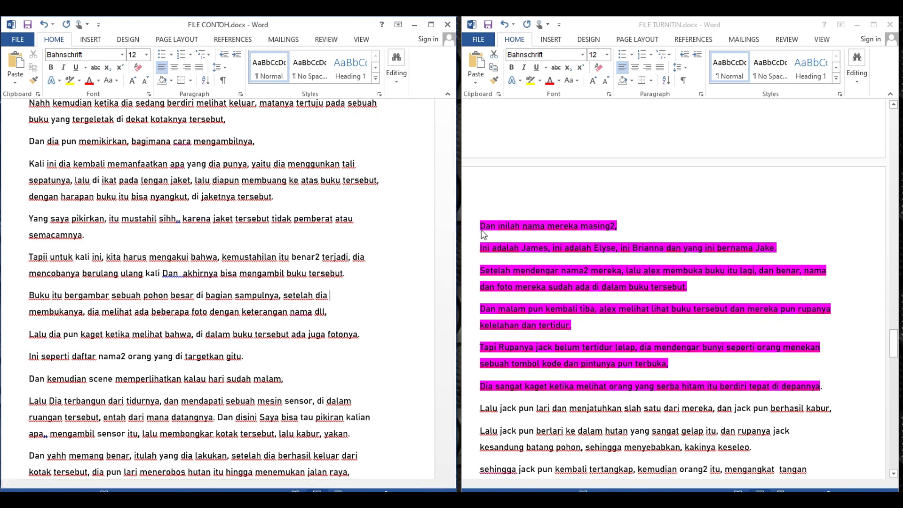
{"action": "scroll", "coordinate": [486, 231], "scroll_direction": "down", "scroll_amount": 3}
{"action": "scroll", "coordinate": [490, 228], "scroll_direction": "up", "scroll_amount": 1}
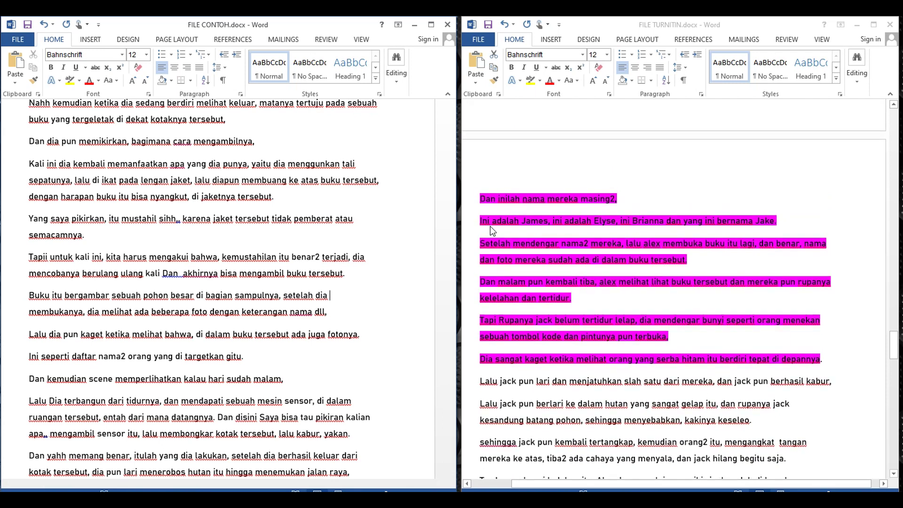
{"action": "left_click_drag", "start_coordinate": [483, 202], "coordinate": [566, 229]}
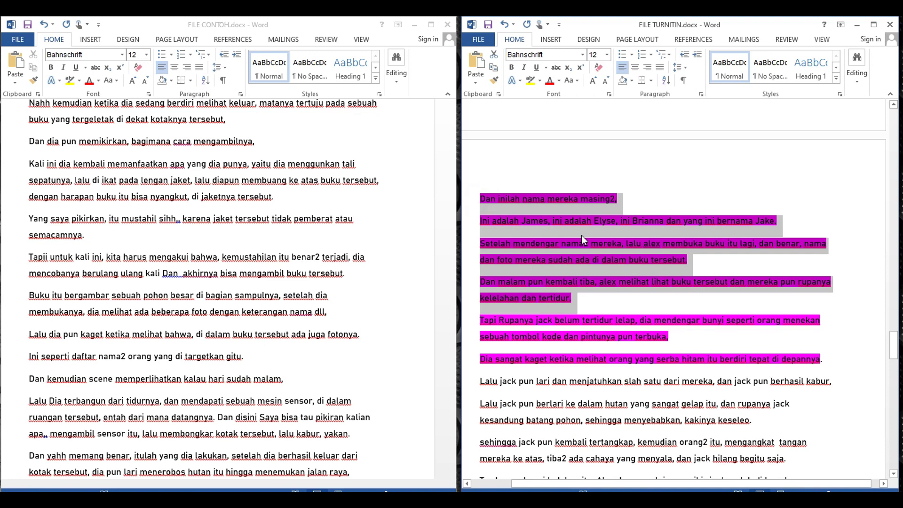
- Clear the selection and examine where the highlighted block ends in FILE TURNITIN, around "Tapi Rupanya jack" and "Dia sangat kaget"
{"action": "scroll", "coordinate": [605, 225], "scroll_direction": "down", "scroll_amount": 3}
{"action": "left_click", "coordinate": [607, 227]}
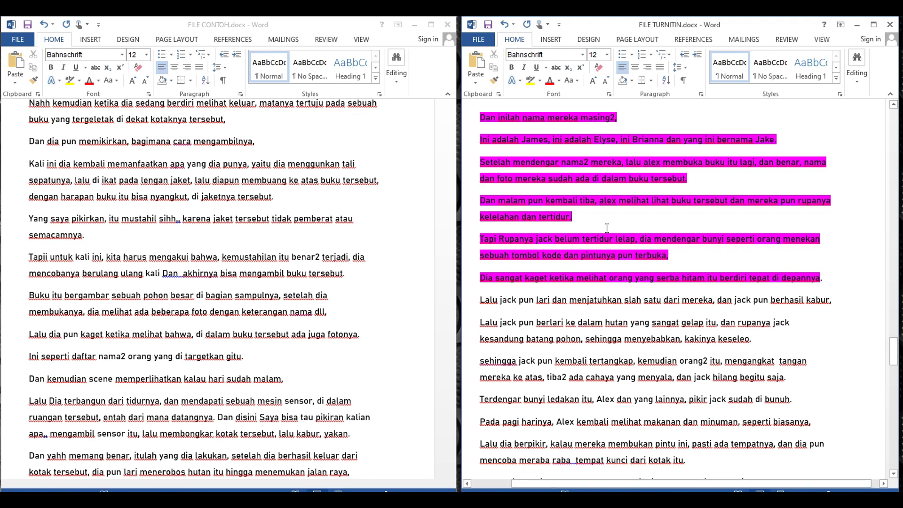
{"action": "left_click", "coordinate": [671, 264]}
{"action": "scroll", "coordinate": [635, 254], "scroll_direction": "down", "scroll_amount": 1}
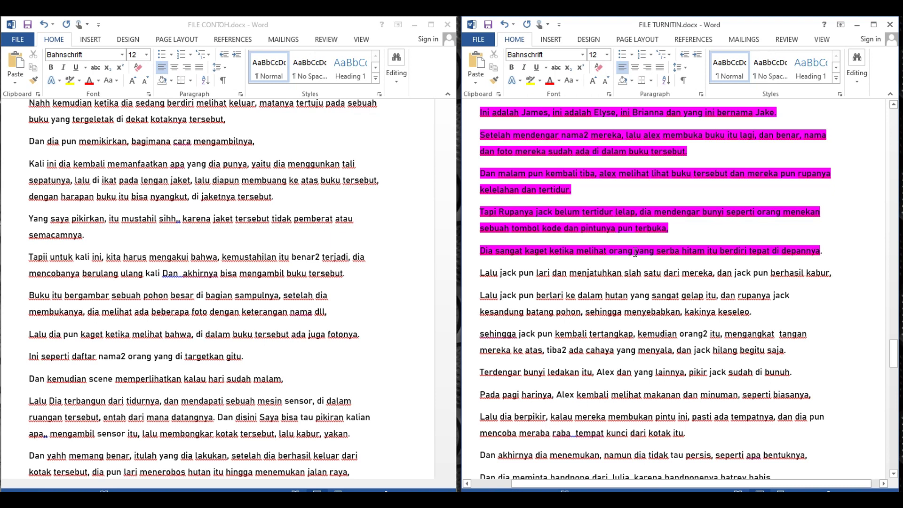
{"action": "left_click", "coordinate": [829, 253]}
{"action": "left_click", "coordinate": [701, 231]}
{"action": "left_click", "coordinate": [426, 500]}
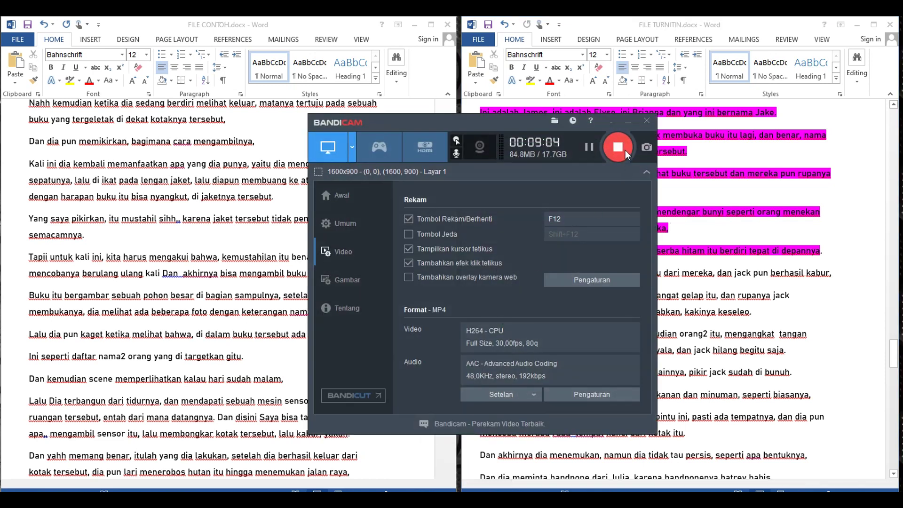